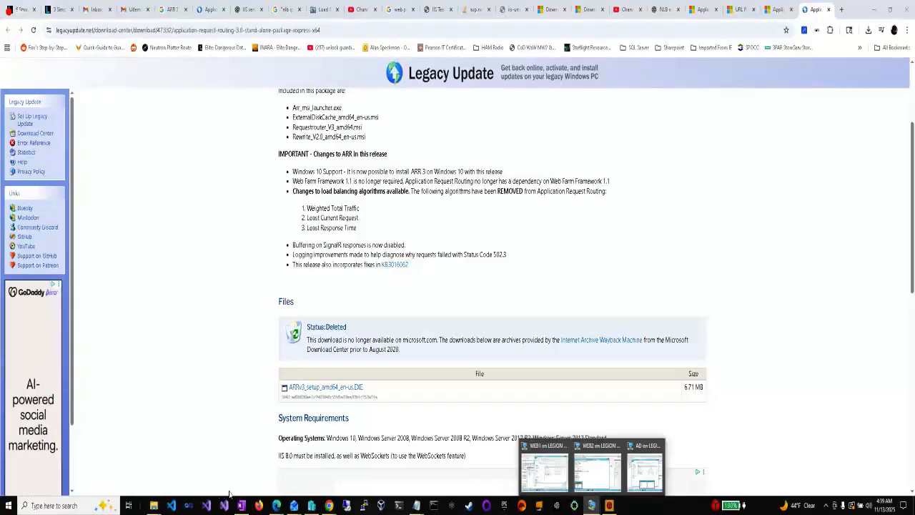
Review the checkpoints of the WEB1, WEB2 and AD virtual machines in Hyper-V Manager, including clsCP and the 11/6/2025 ones
left_click(311, 507)
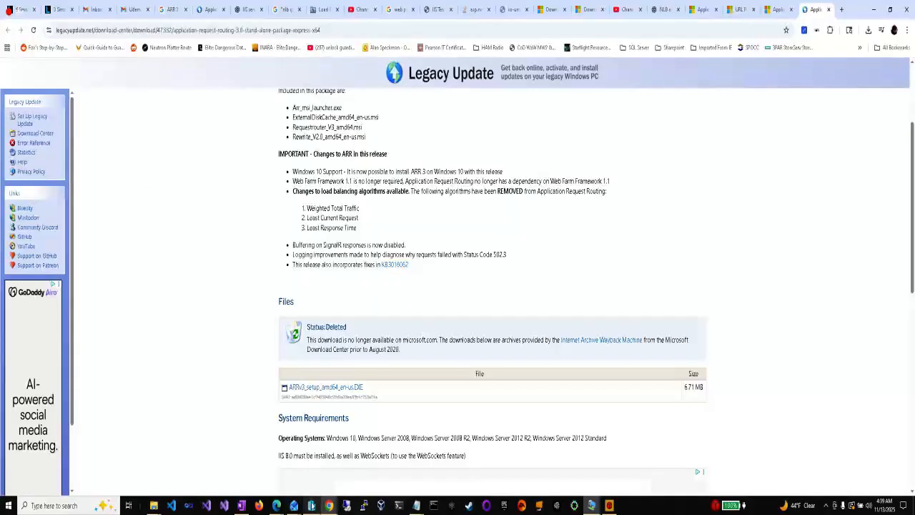
left_click(311, 505)
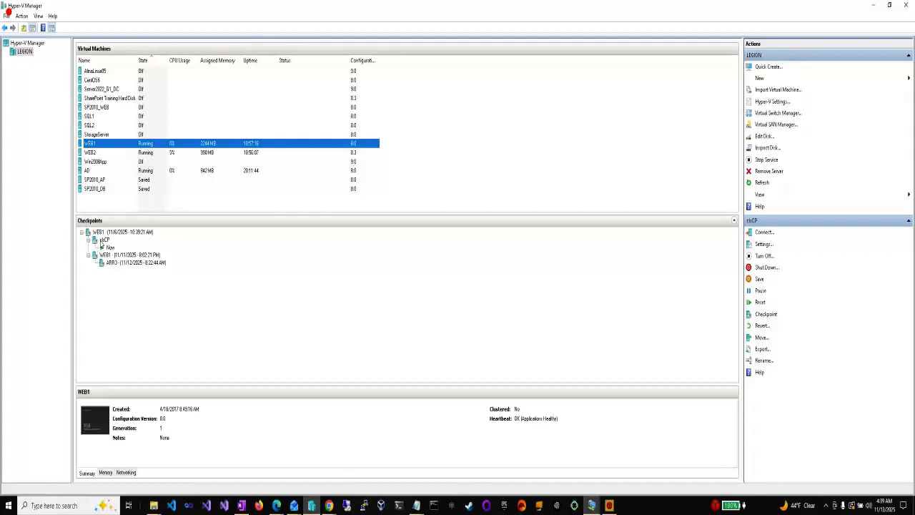
left_click(104, 241)
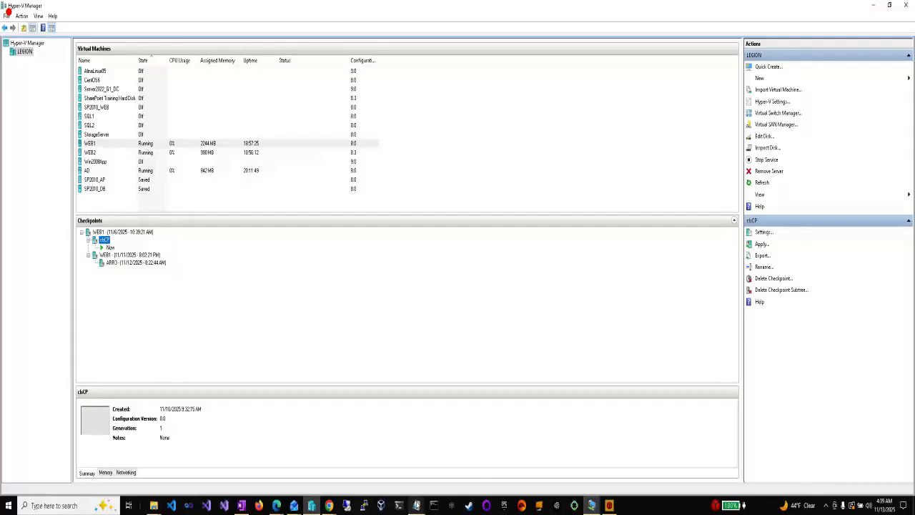
left_click(329, 505)
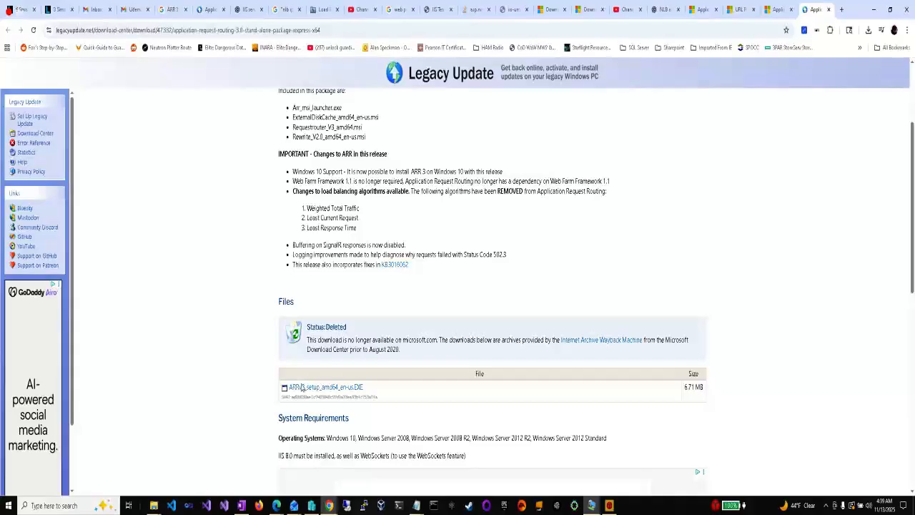
left_click(313, 505)
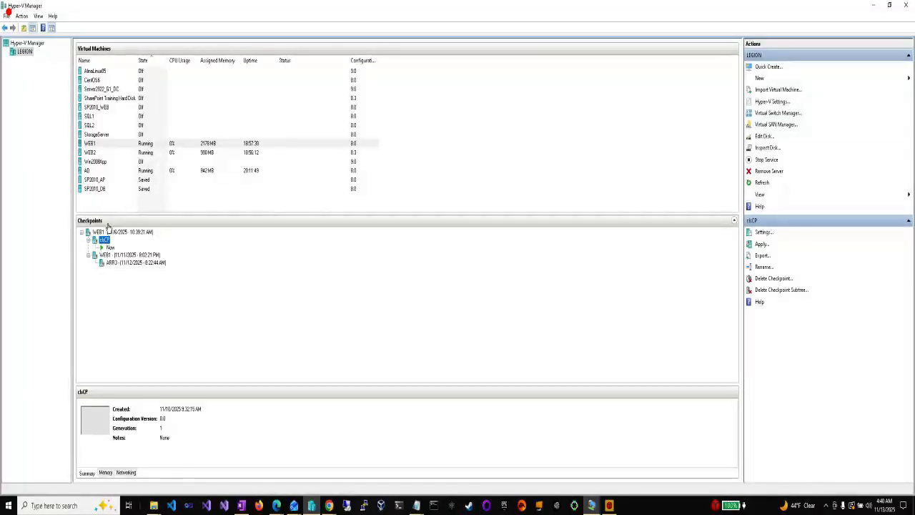
left_click(94, 154)
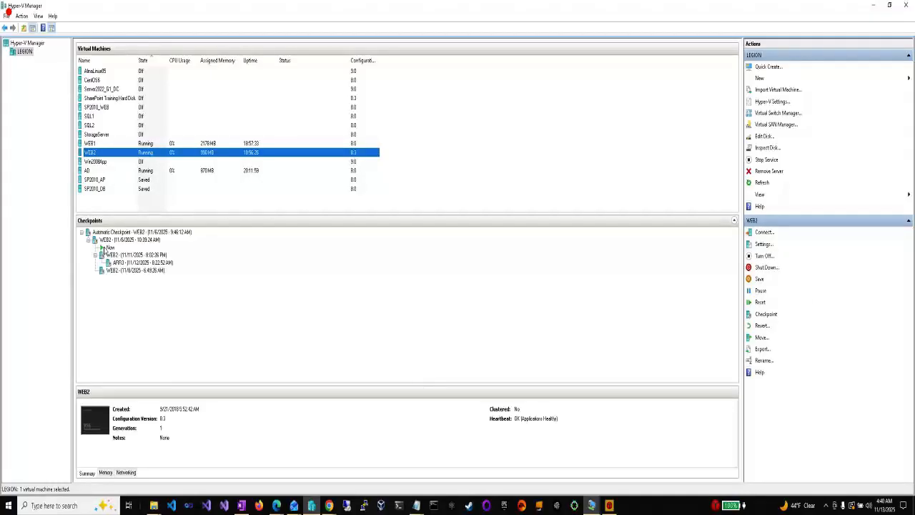
left_click(116, 240)
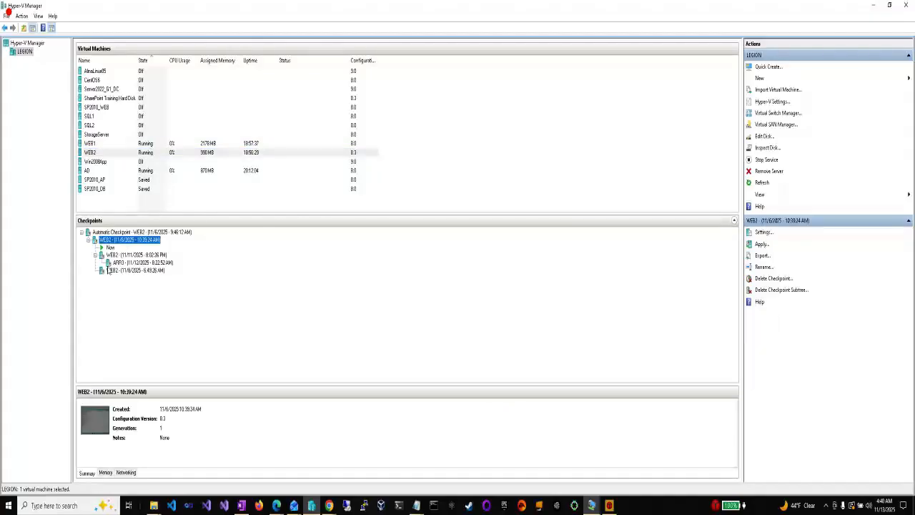
left_click(111, 170)
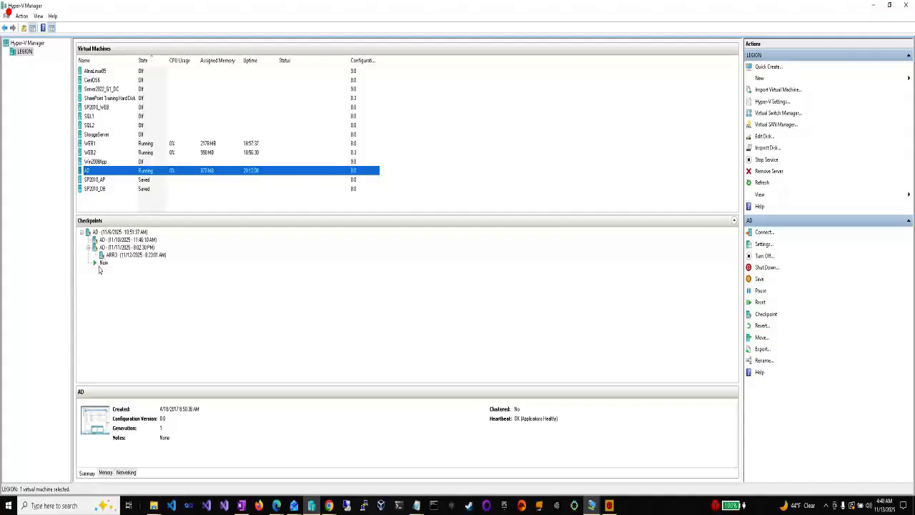
left_click(120, 233)
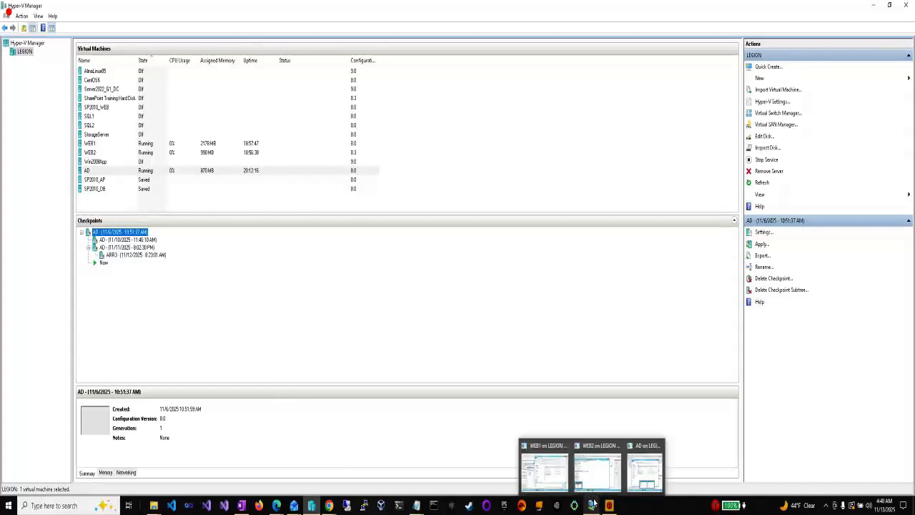
Switch to Chrome and review the Application Request Routing 3.0 and URL Rewrite Module 2.1 download pages, including ARR's manual installation note
mouse_move(318, 509)
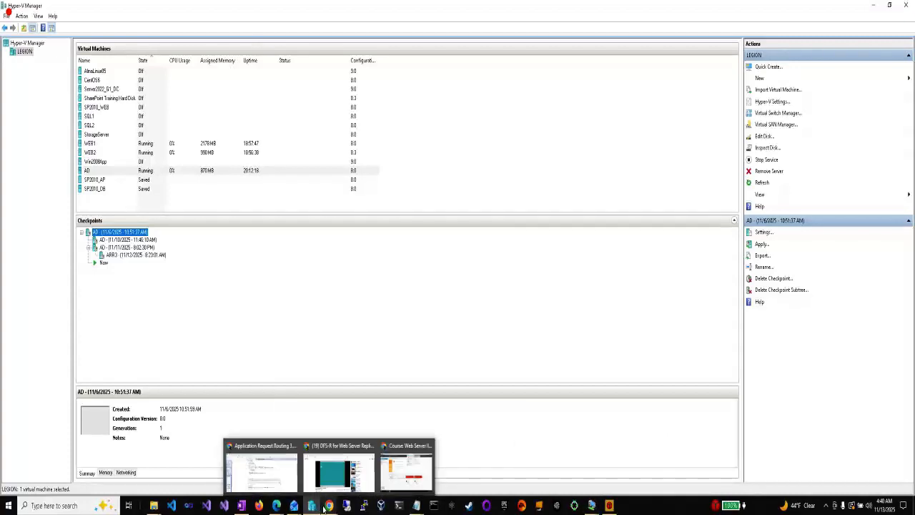
left_click(257, 478)
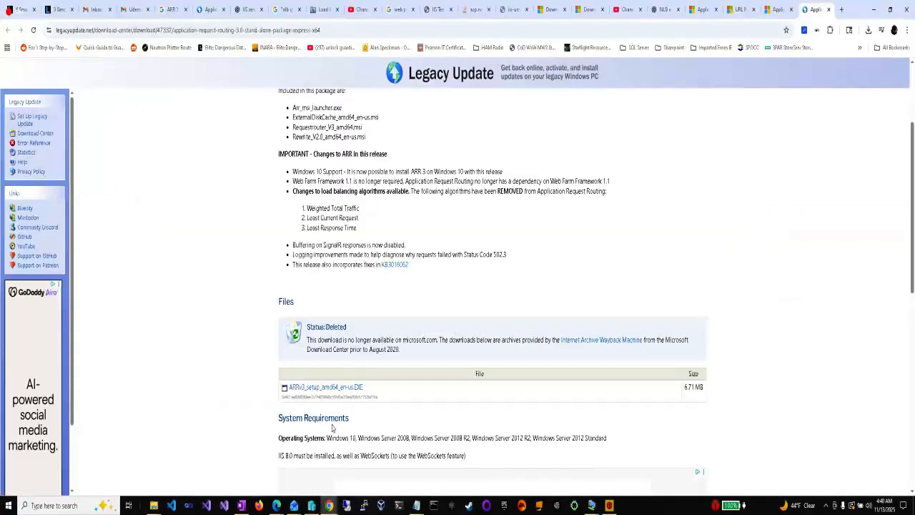
left_click(695, 10)
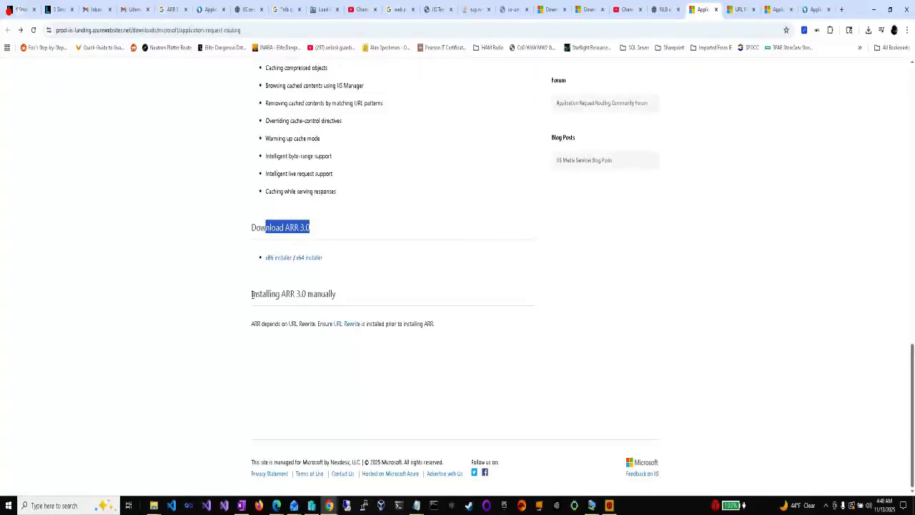
left_click_drag(251, 323, 404, 324)
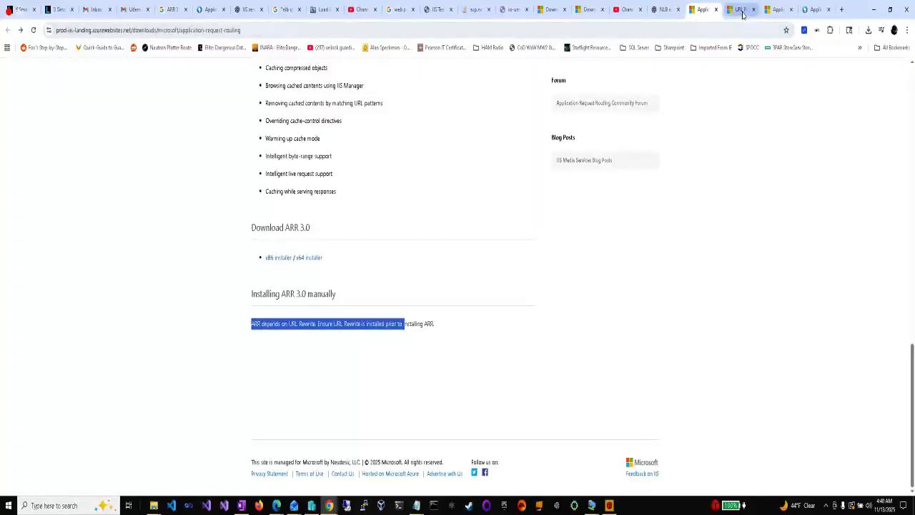
left_click(741, 9)
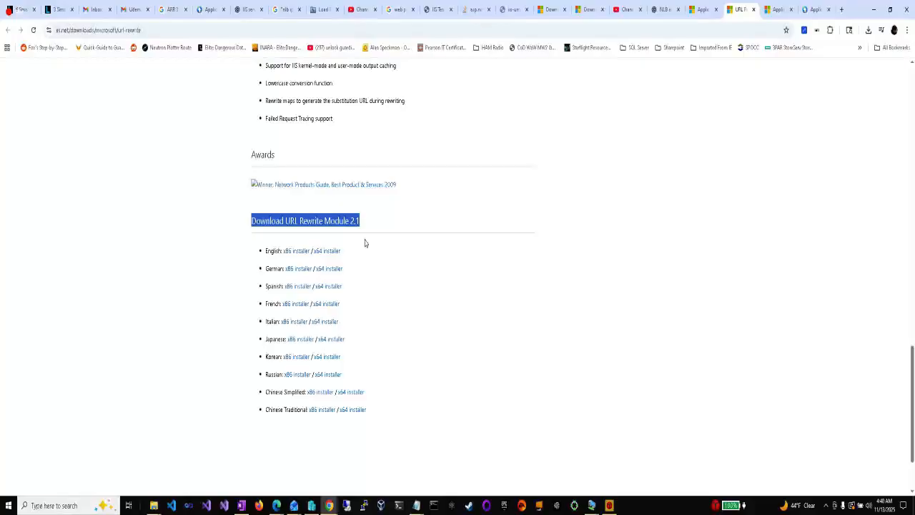
left_click(768, 11)
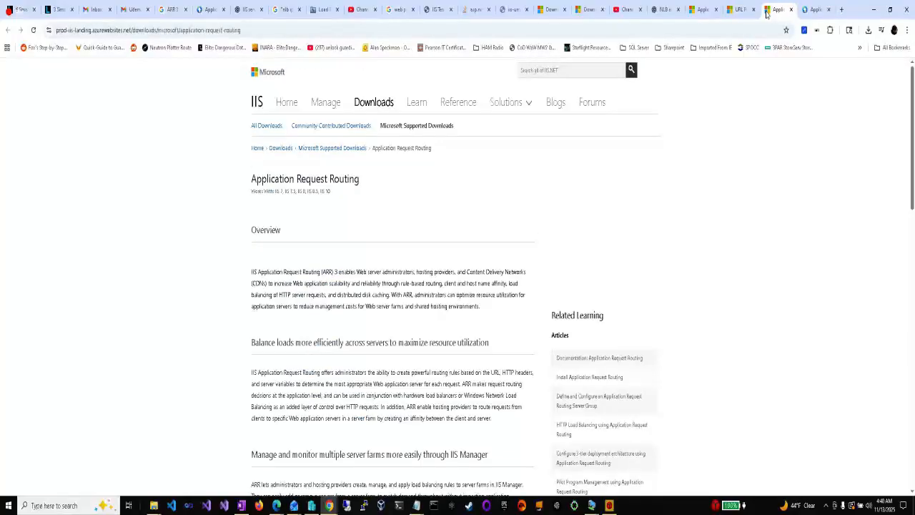
left_click(711, 14)
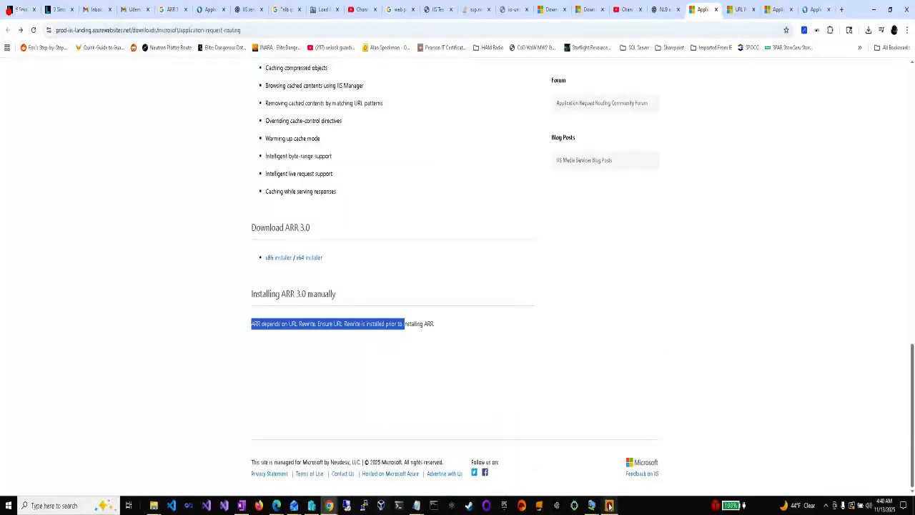
Switch to the AD virtual machine and locate the requestRouter_amd64 (1) and rewrite_amd64_en-US installers in C:\temp
mouse_move(594, 506)
left_click(600, 469)
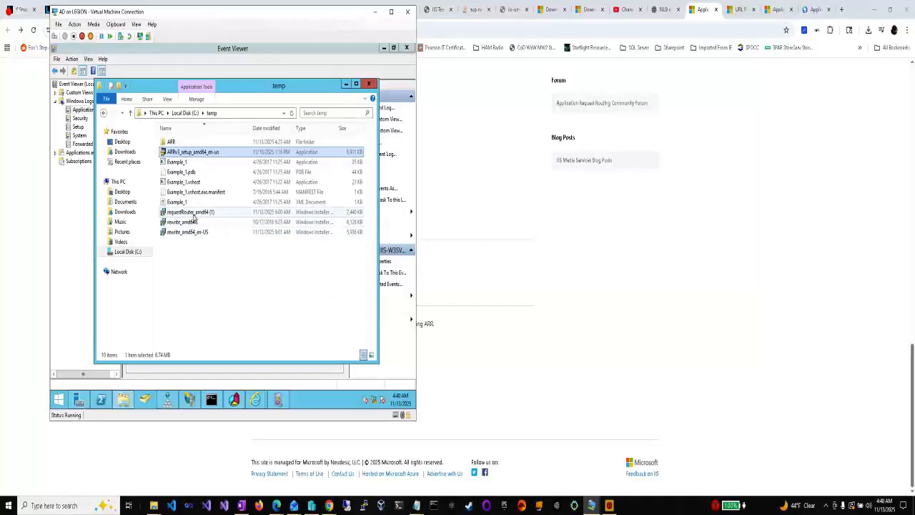
left_click(192, 213)
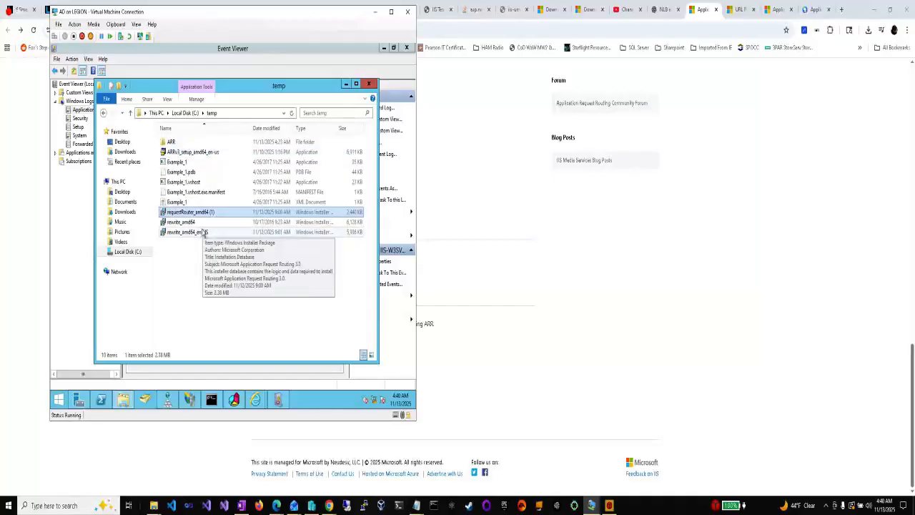
left_click(201, 234)
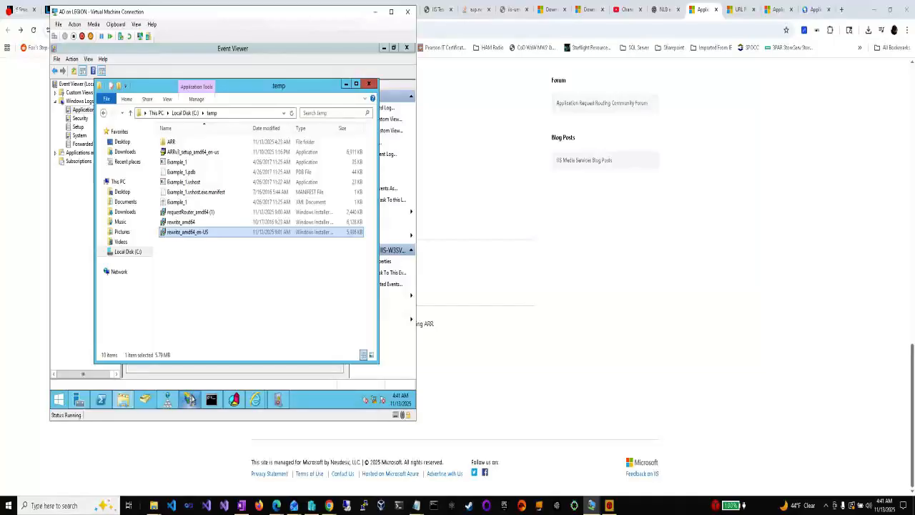
Switch to IIS Manager and examine the member servers and feature page of the HA Farm 2 server farm
left_click(191, 403)
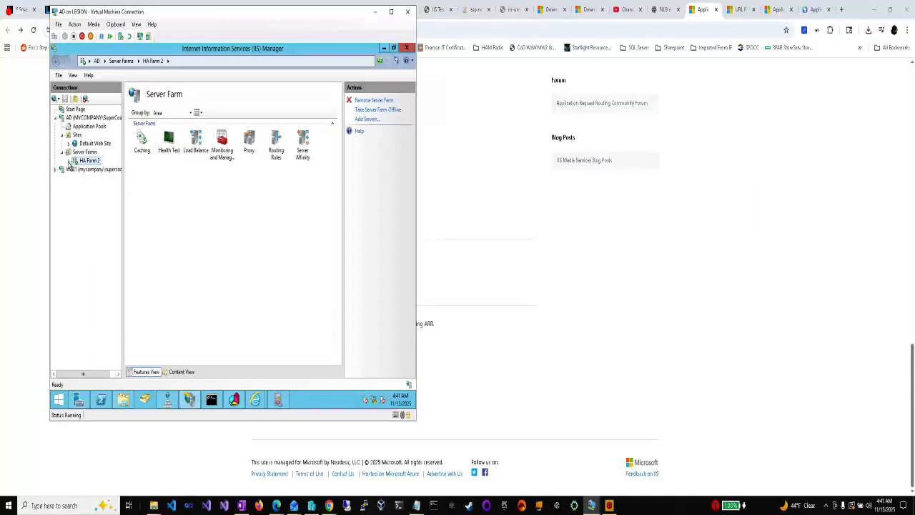
left_click(68, 161)
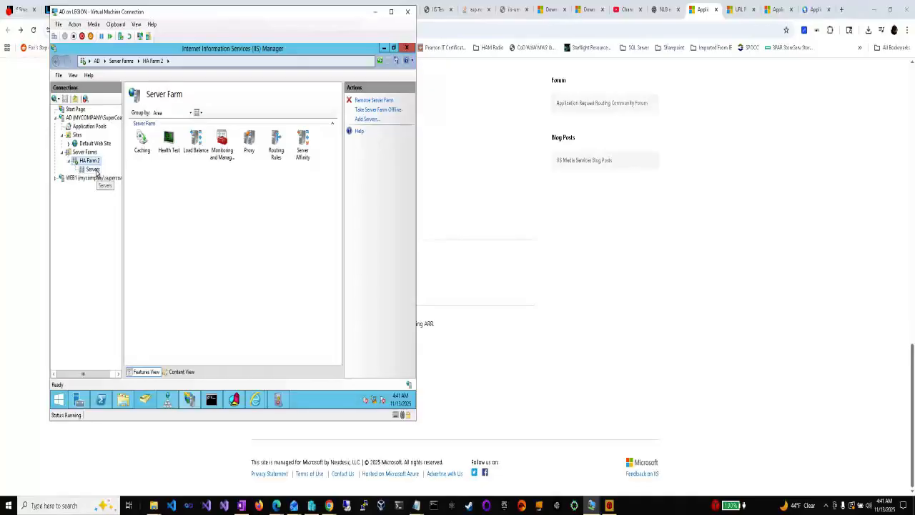
left_click(97, 169)
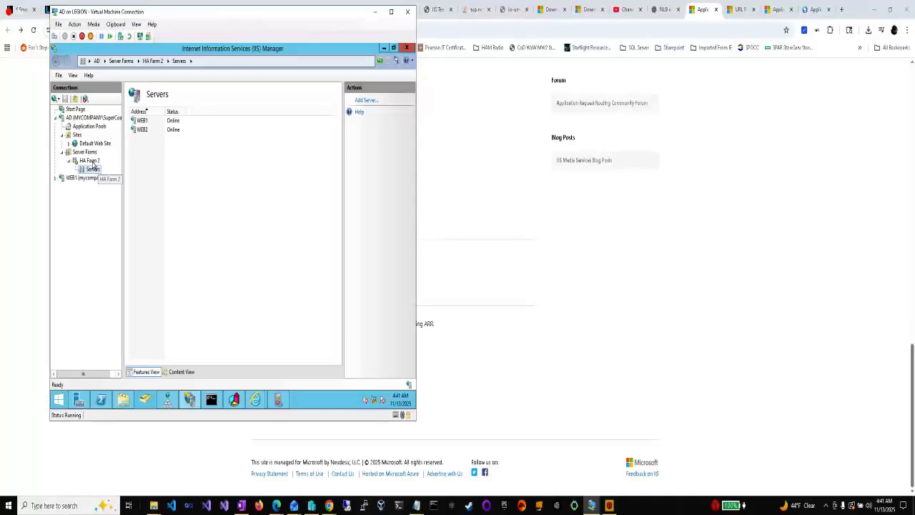
left_click(94, 162)
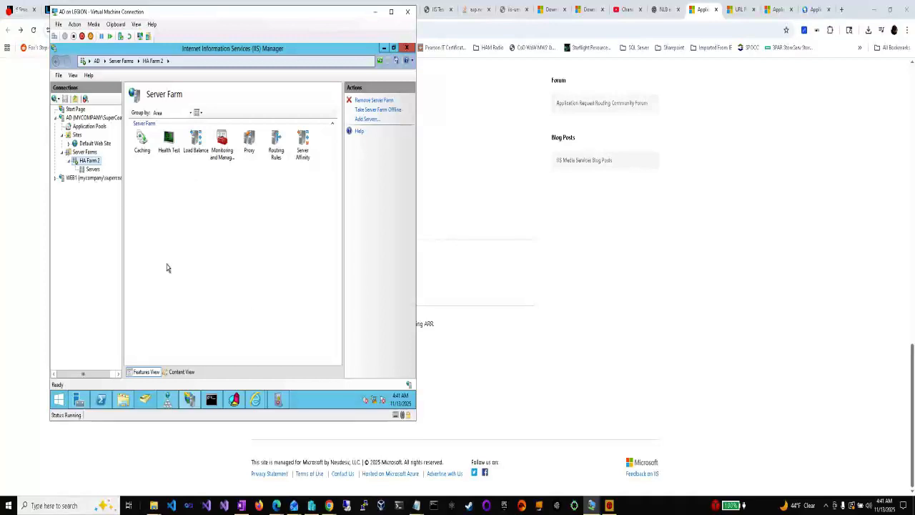
Switch to Internet Explorer and compare the localhost page with the Web Server/Site Info page
mouse_move(261, 406)
left_click(283, 356)
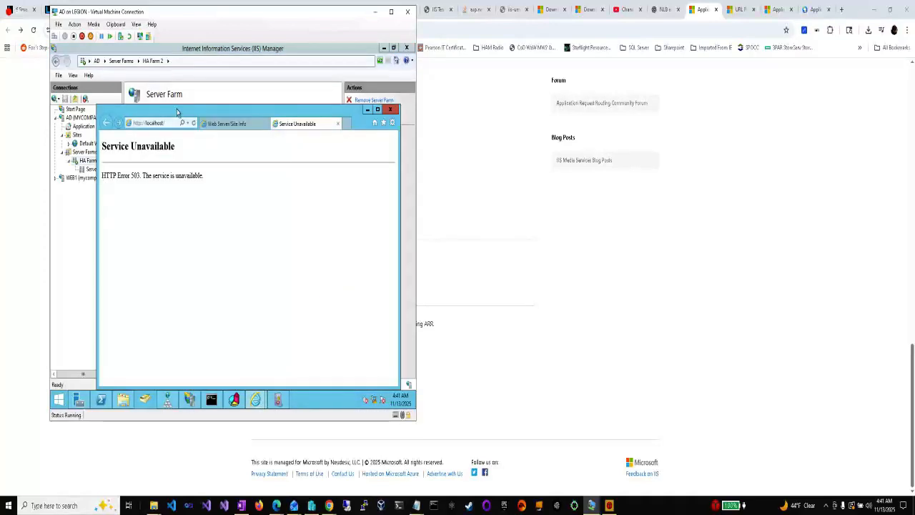
left_click(229, 125)
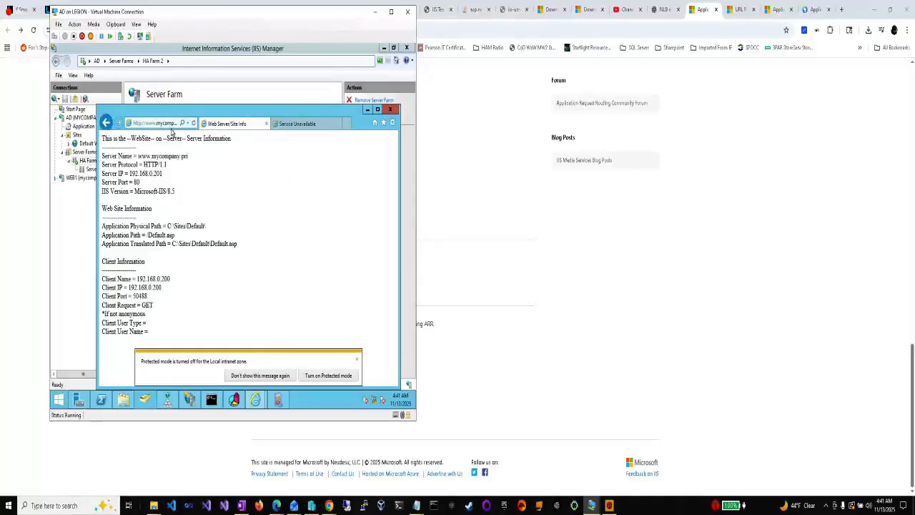
left_click(287, 126)
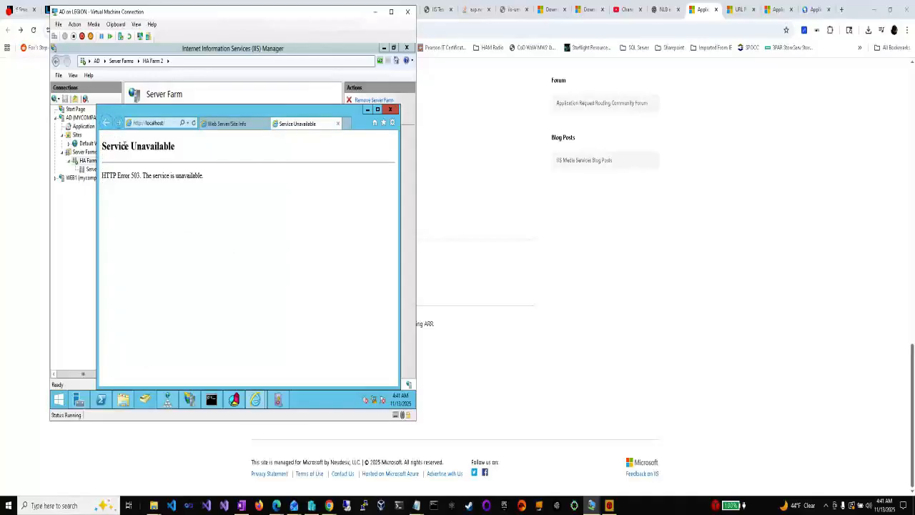
Check DefaultAppPool in IIS Manager's application pools and read the 4:49:24 PM error in Event Viewer's Application log
left_click(76, 127)
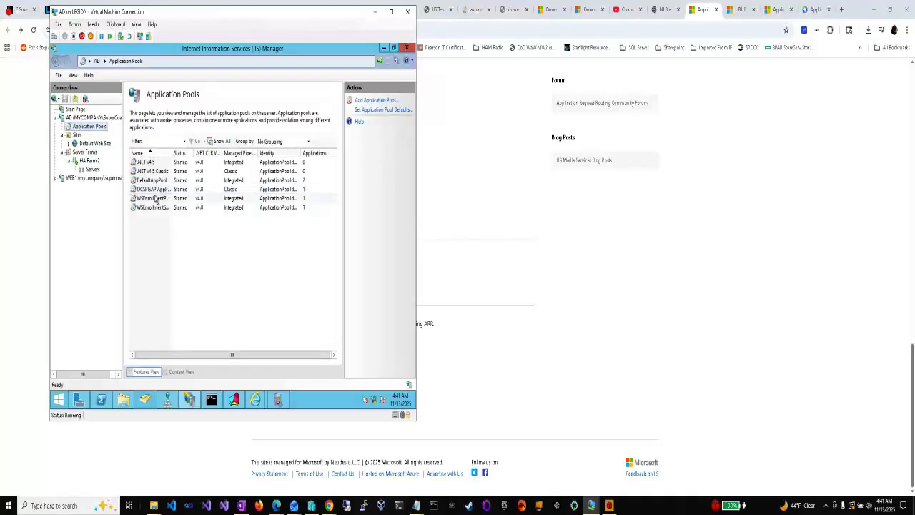
left_click(181, 182)
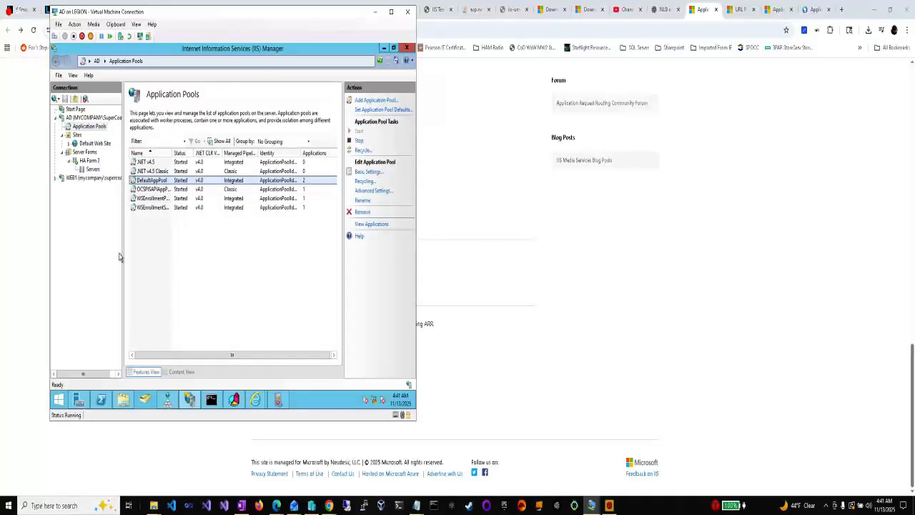
left_click(264, 379)
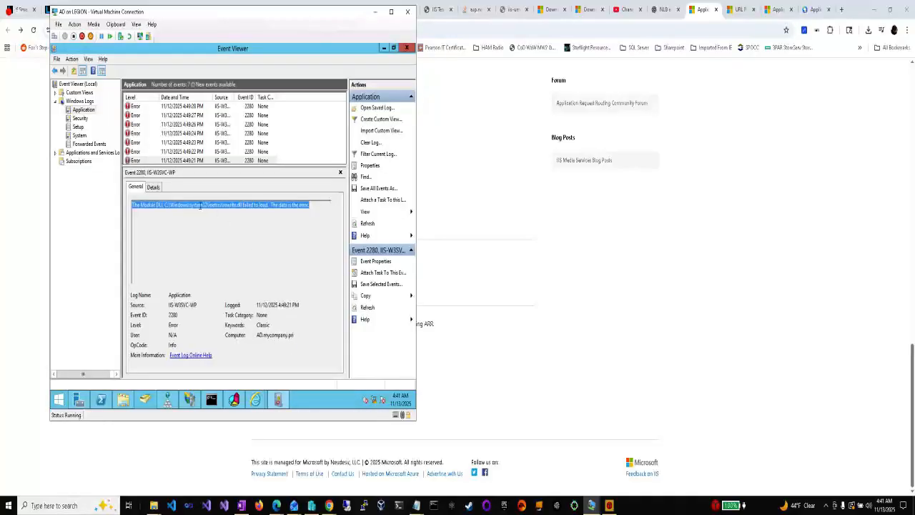
left_click(193, 143)
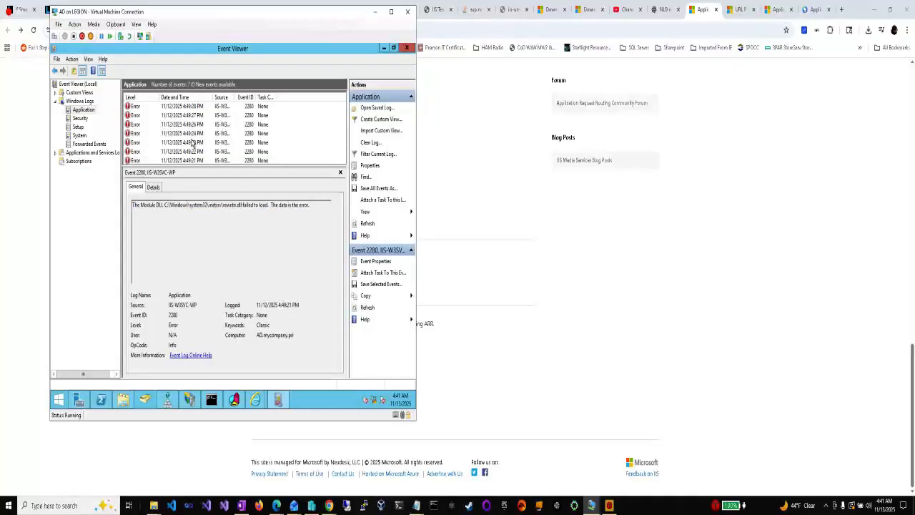
left_click(134, 134)
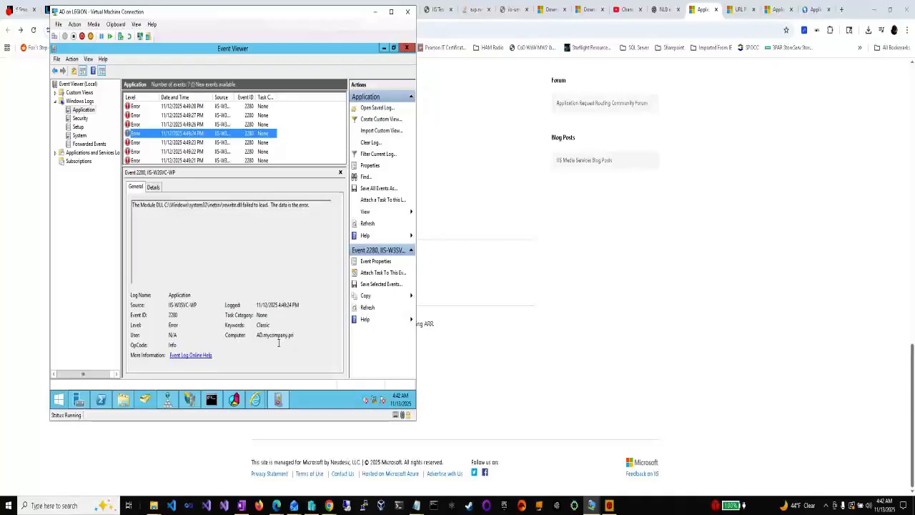
Switch to File Explorer's C:\temp folder, check the ARRv3_setup_amd64_en-us installer, and open the ARR folder
mouse_move(171, 399)
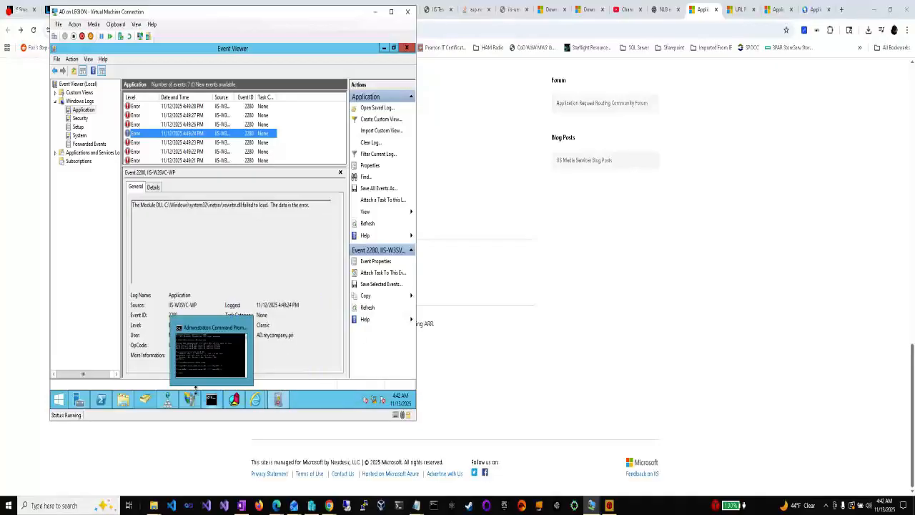
left_click(125, 401)
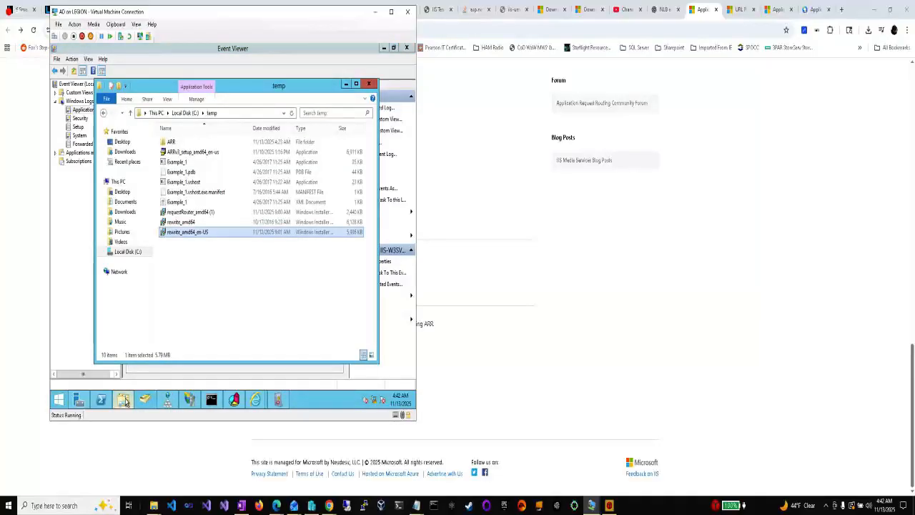
left_click(215, 154)
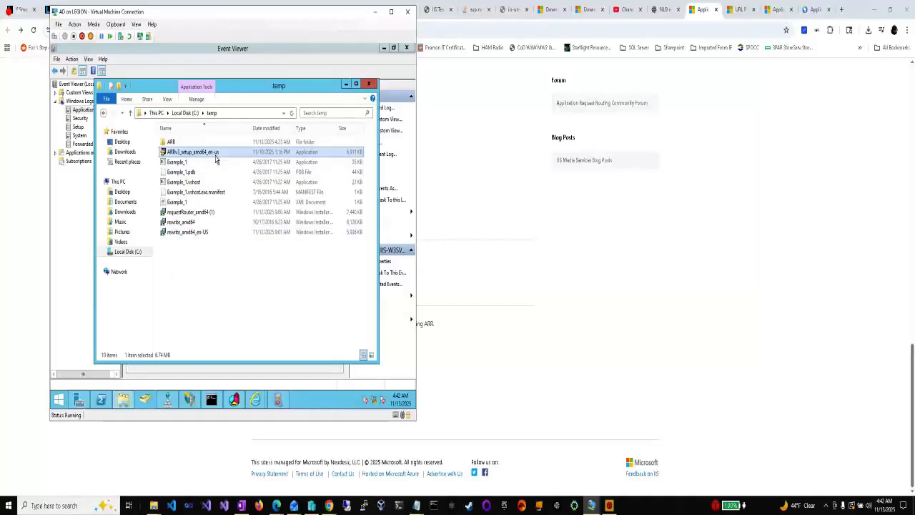
left_click(177, 143)
left_click(178, 145)
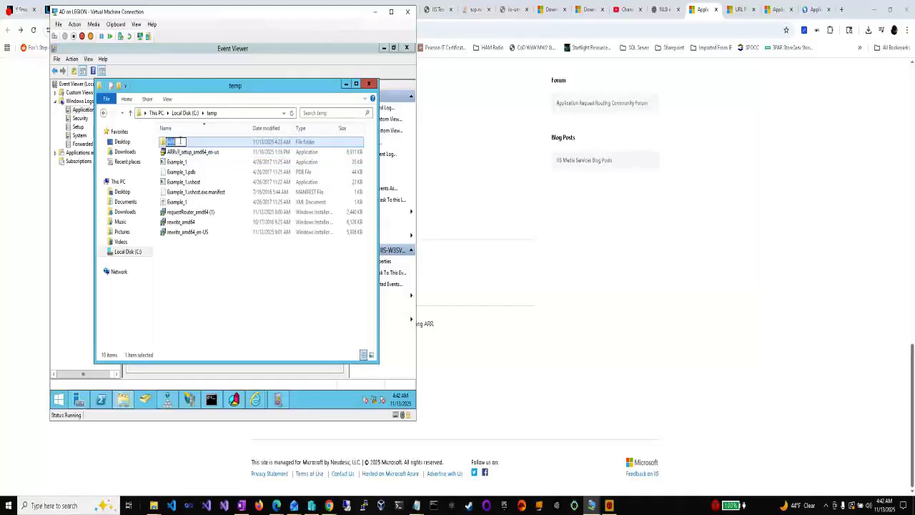
double_click(218, 141)
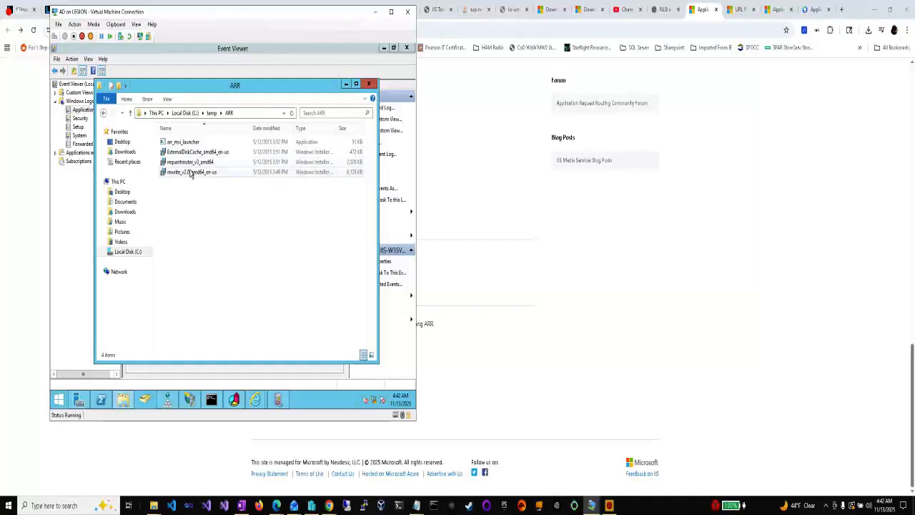
Examine the arr_msi_launcher, ExternalDiskCache_amd64_en-us, requestrouter_v3_amd64 and rewrite_v2.0_amd64_en-us files in the ARR folder
left_click(179, 143)
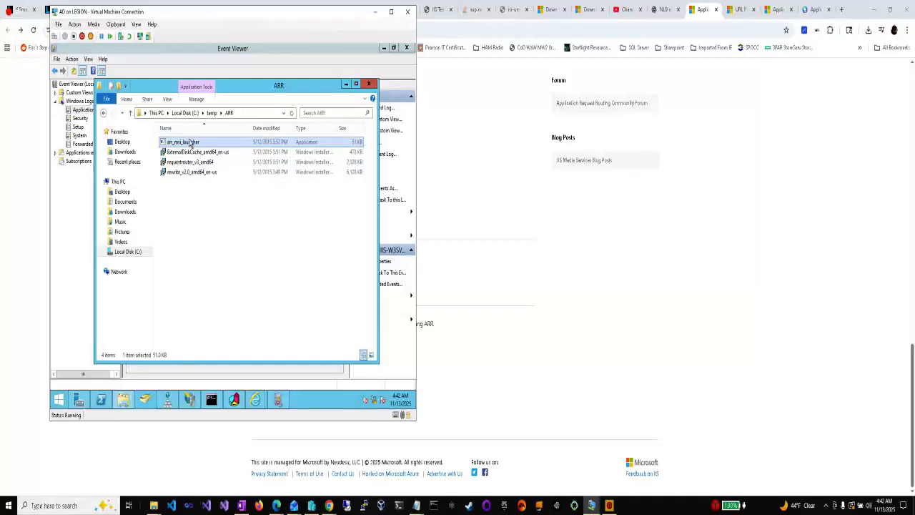
left_click(191, 153)
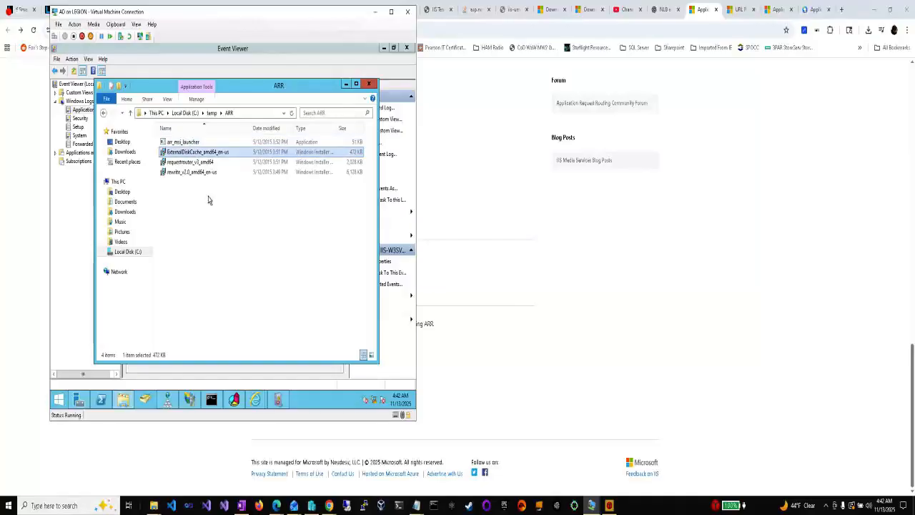
left_click(187, 163)
left_click(188, 173)
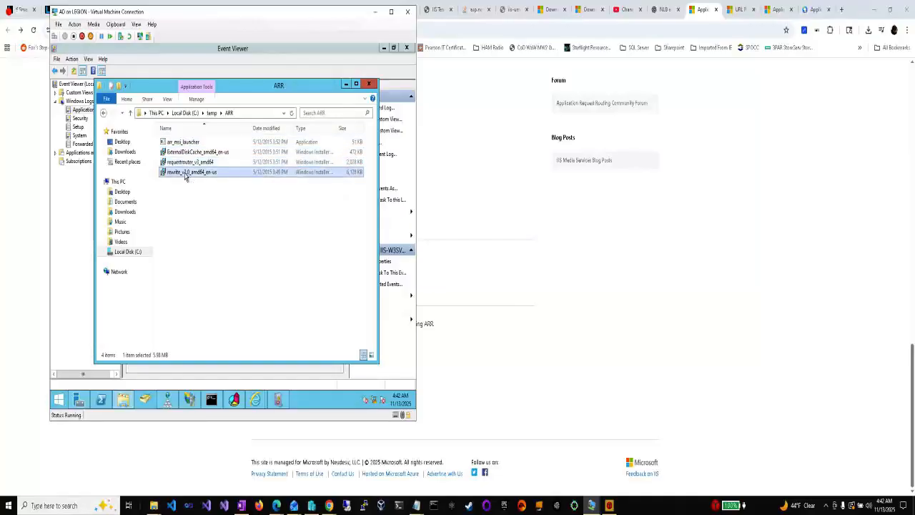
left_click(196, 152)
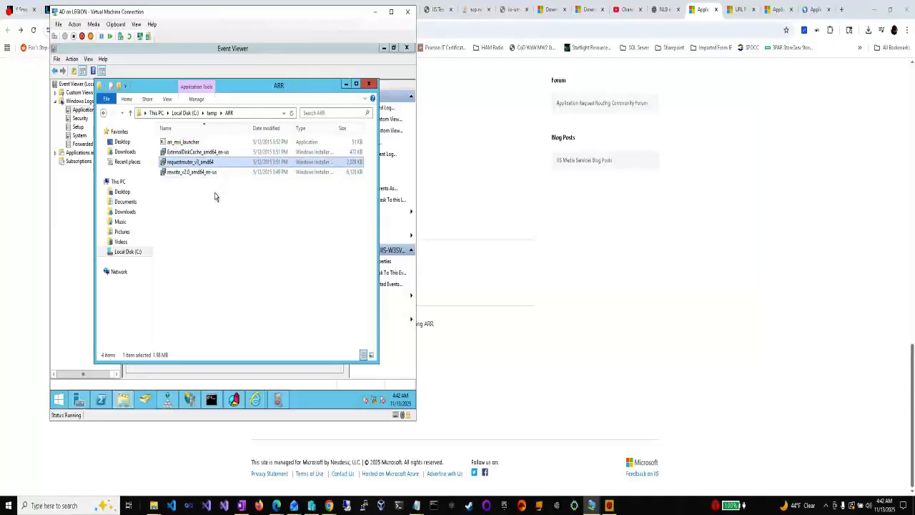
left_click(213, 172)
Compare requestRouter_amd64 (1) and rewrite_amd64_en-US in C:\temp with rewrite_v2.0_amd64_en-us in the ARR folder
left_click(212, 113)
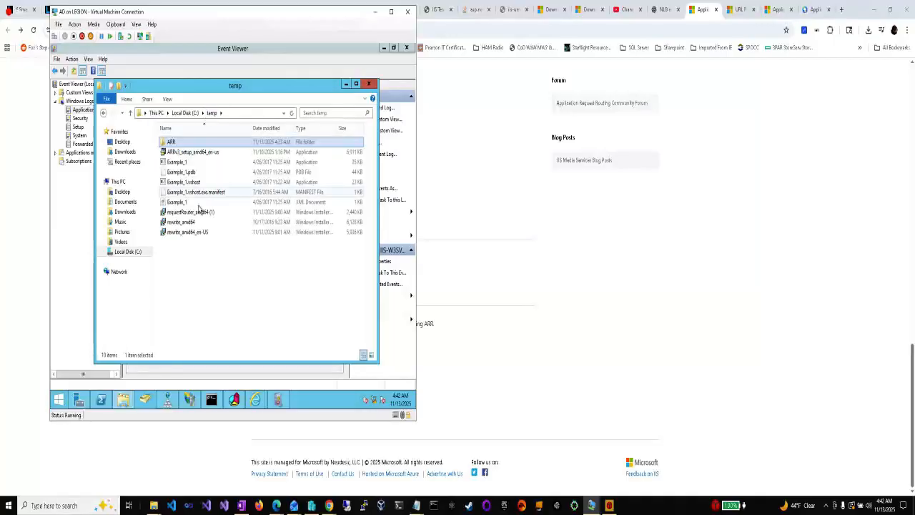
left_click(198, 214)
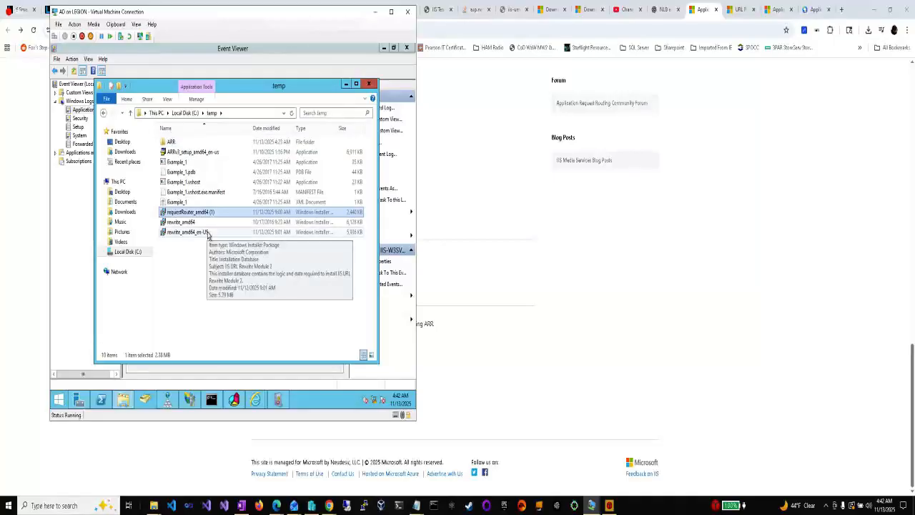
left_click(205, 235)
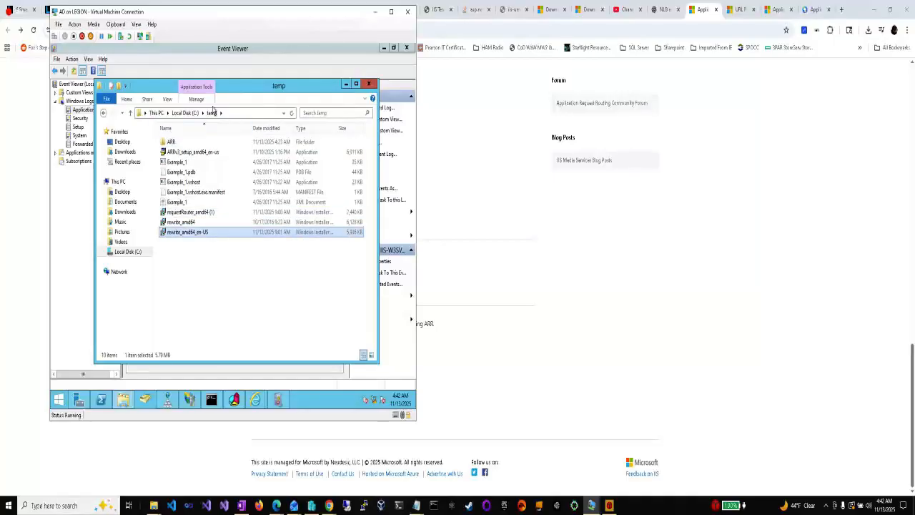
double_click(176, 142)
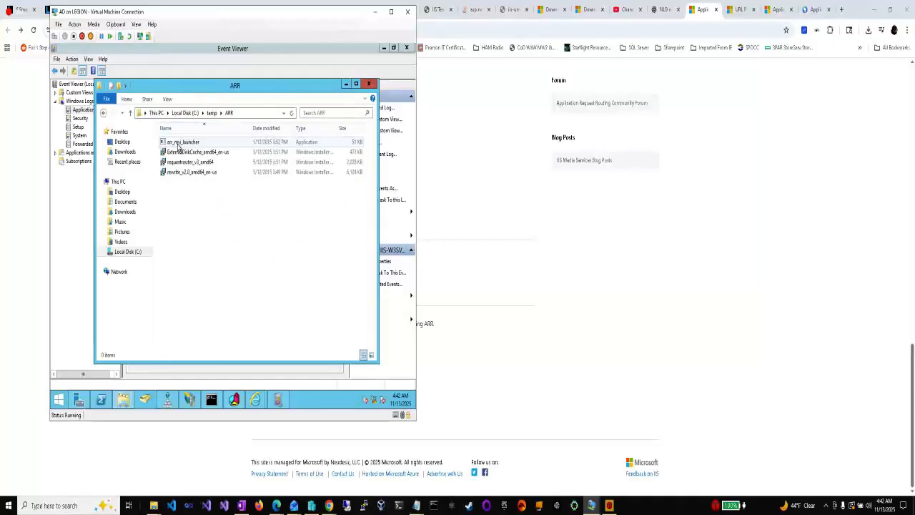
left_click(183, 177)
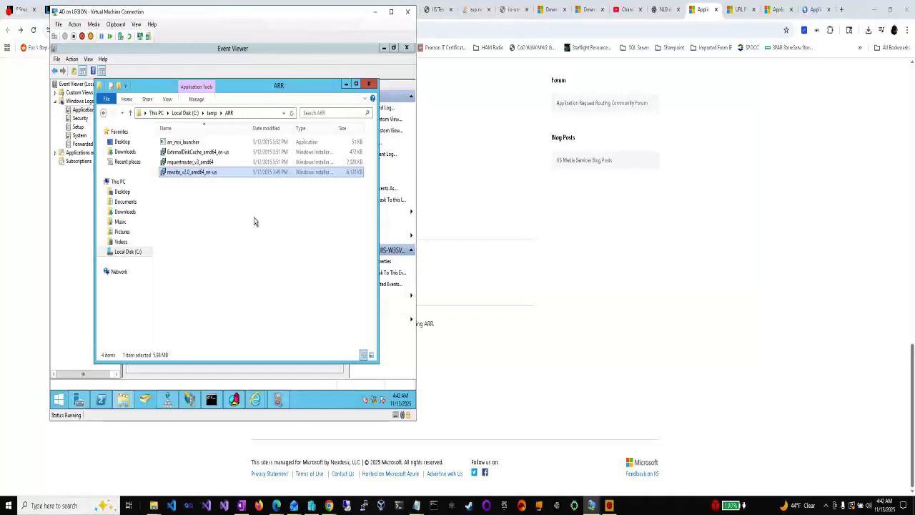
Recheck the rewrite_amd64_en-US installer in C:\temp against the ARR folder's rewrite_v2.0_amd64_en-us installer
left_click(212, 113)
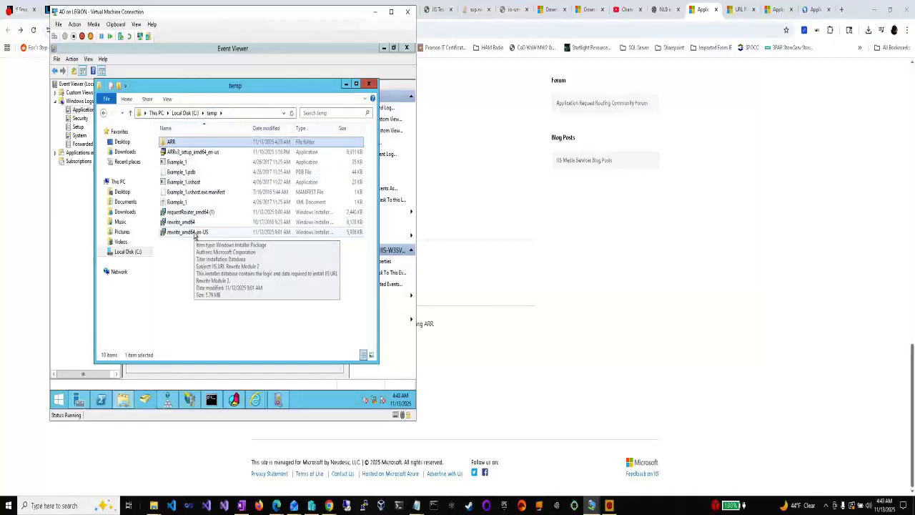
left_click(197, 232)
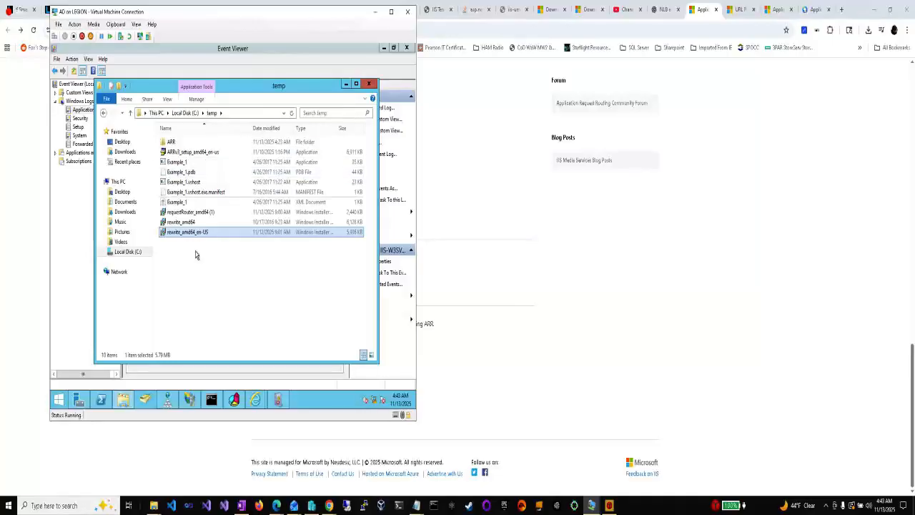
double_click(209, 142)
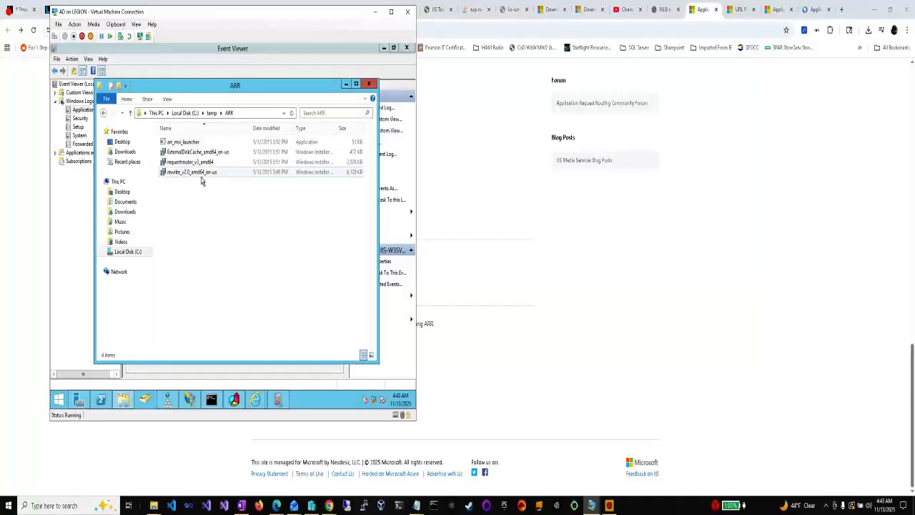
left_click(203, 173)
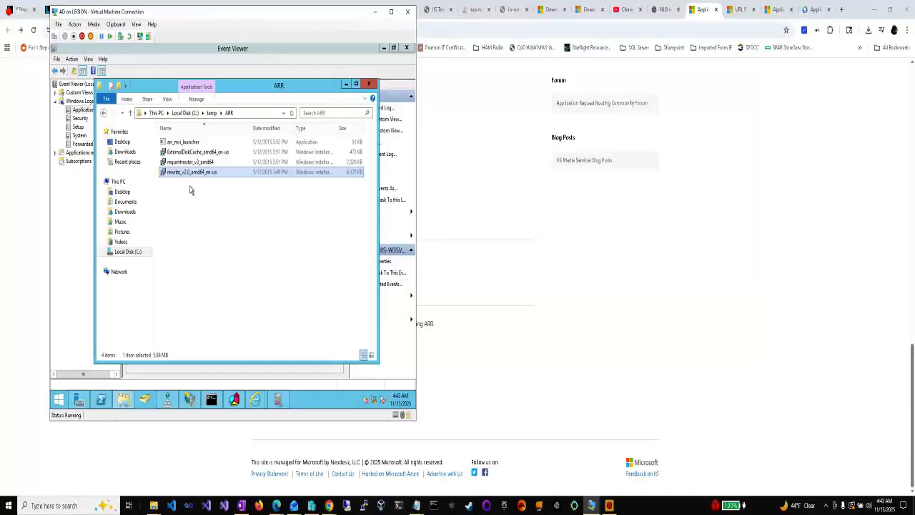
left_click(211, 113)
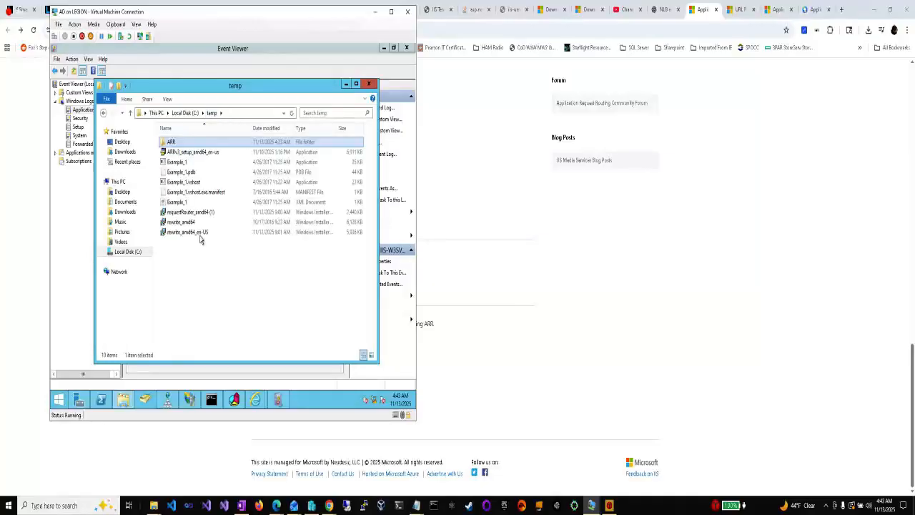
left_click(192, 232)
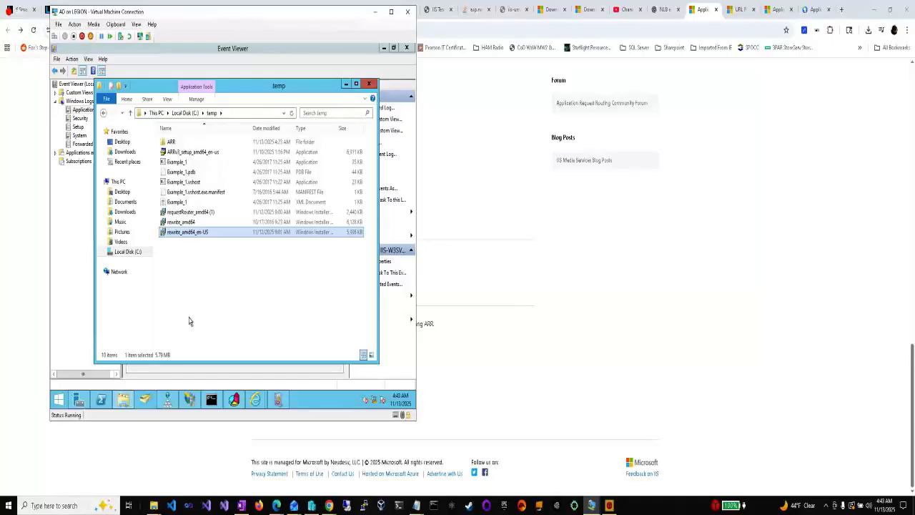
double_click(171, 143)
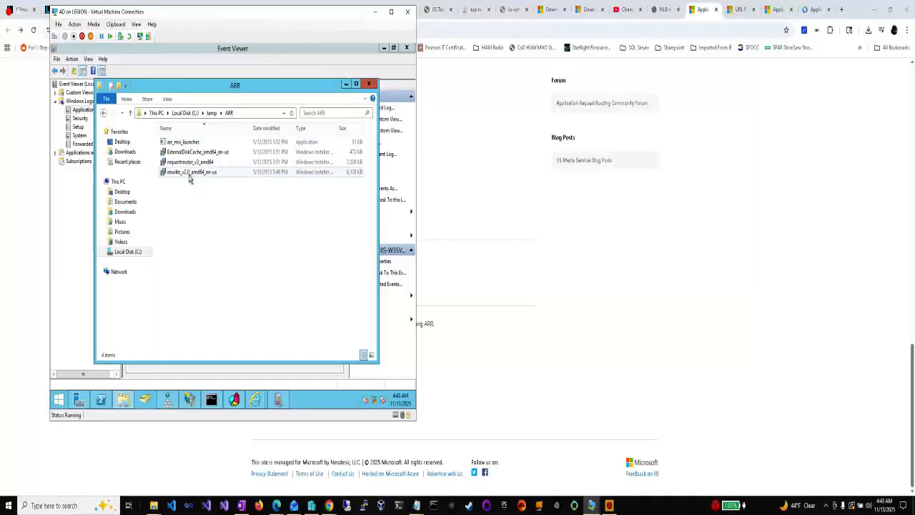
left_click(189, 176)
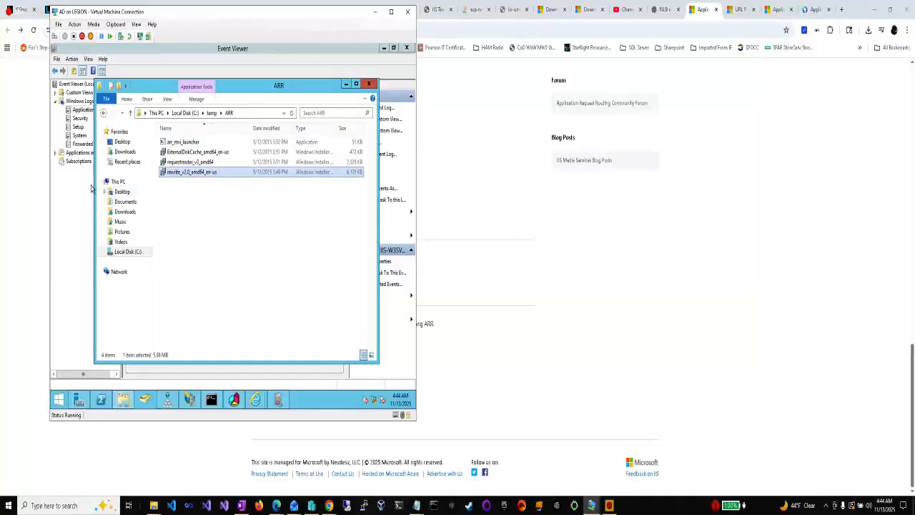
Switch to IIS Manager and review the member servers of HA Farm 2 and its server farm features
left_click(190, 399)
left_click(62, 151)
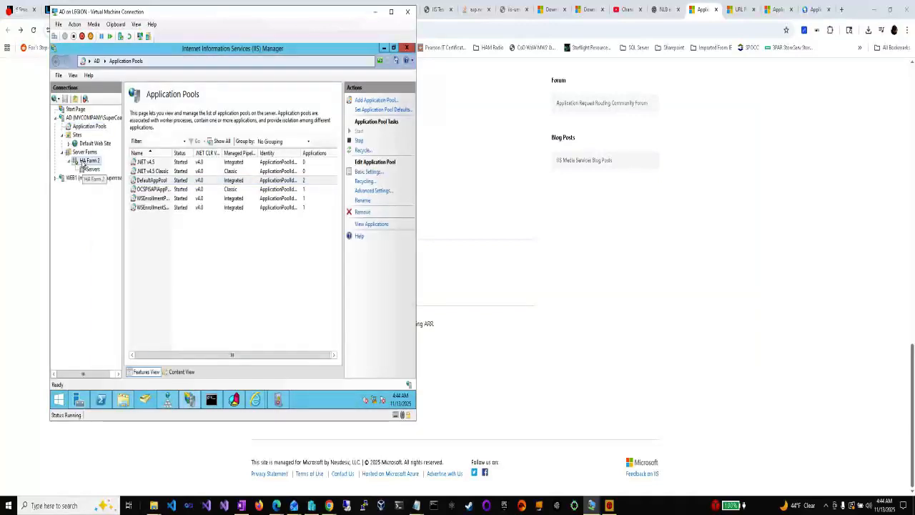
left_click(83, 162)
left_click(90, 171)
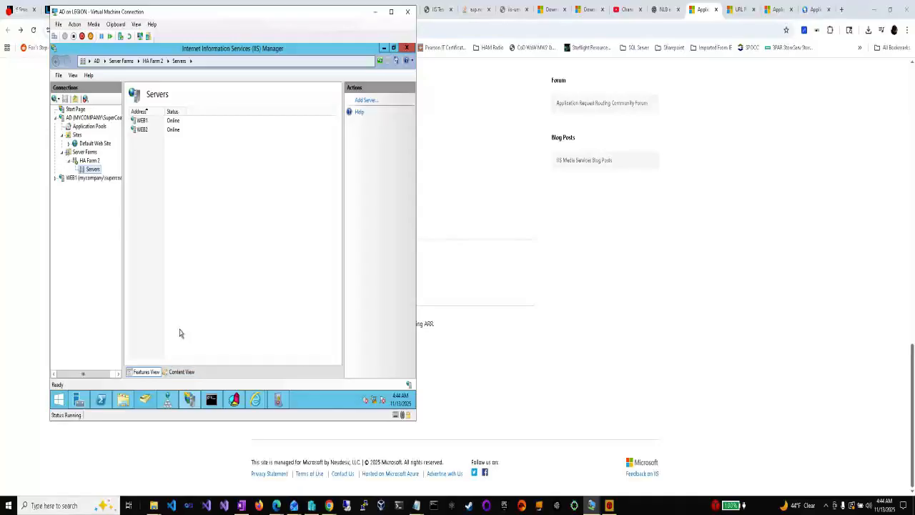
left_click(86, 160)
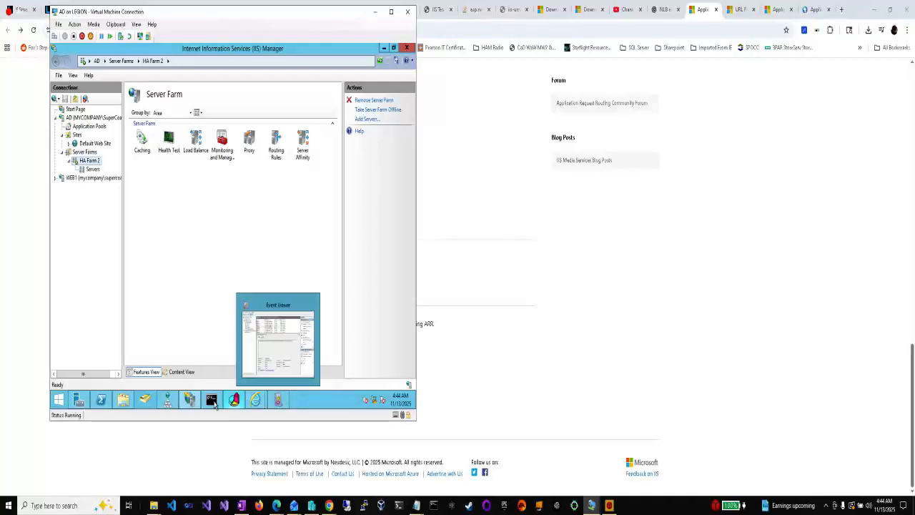
mouse_move(191, 401)
mouse_move(255, 399)
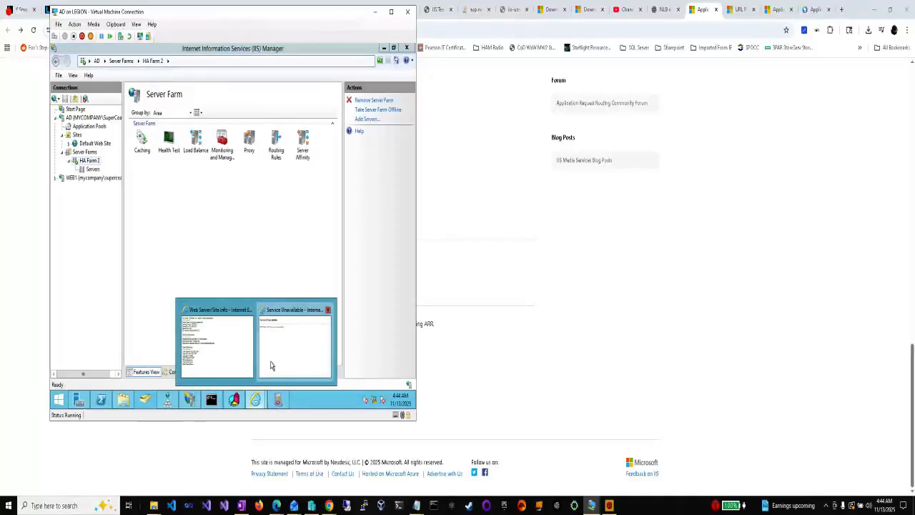
left_click(271, 366)
left_click(230, 123)
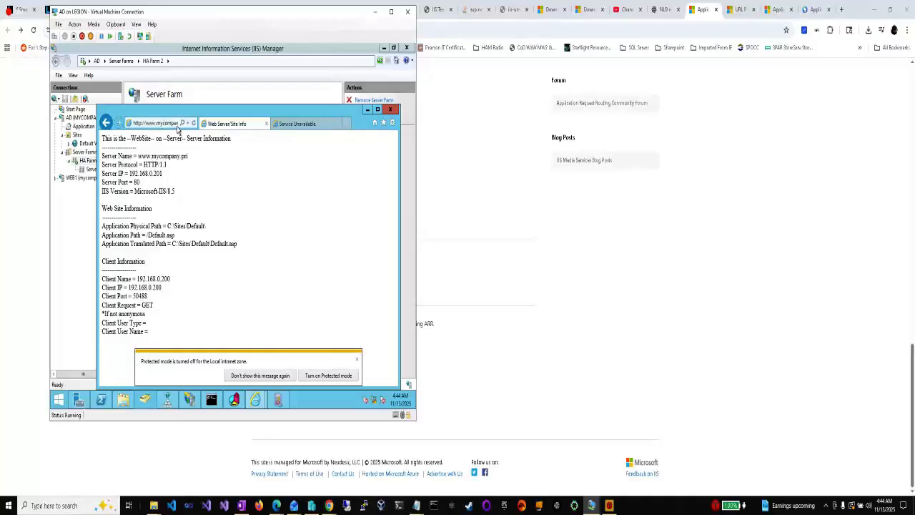
left_click(193, 123)
left_click(193, 123)
left_click(193, 123)
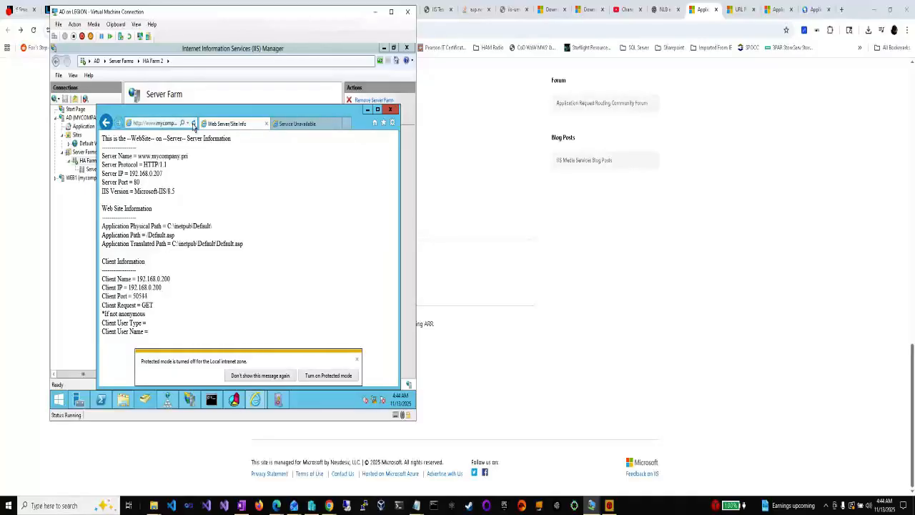
left_click(193, 123)
left_click(193, 123)
left_click(193, 125)
left_click(193, 124)
left_click(193, 124)
left_click(193, 124)
left_click(193, 125)
left_click(193, 125)
left_click(193, 125)
left_click(193, 125)
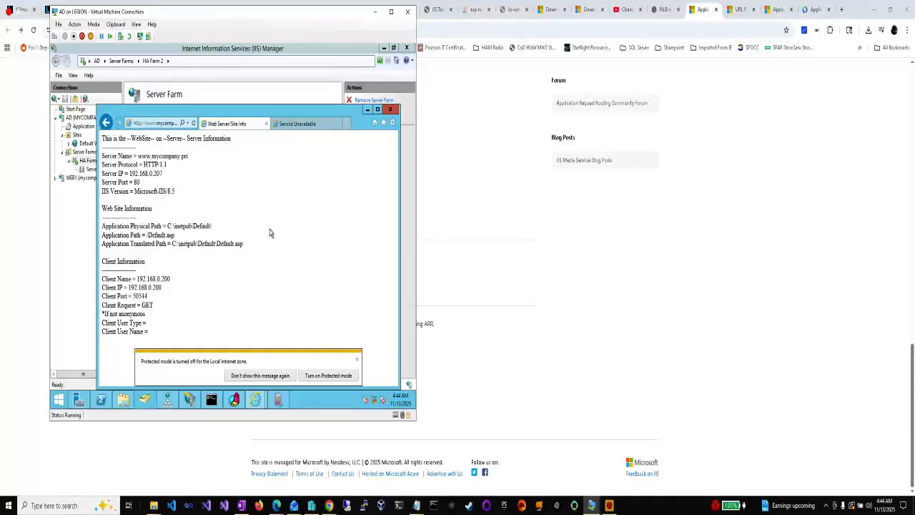
Switch to Chrome and review the URL Rewrite Module 2.1, Legacy Update ARRv3_setup_amd64_en-us.EXE and IIS Application Request Routing download pages
left_click(740, 8)
left_click(741, 9)
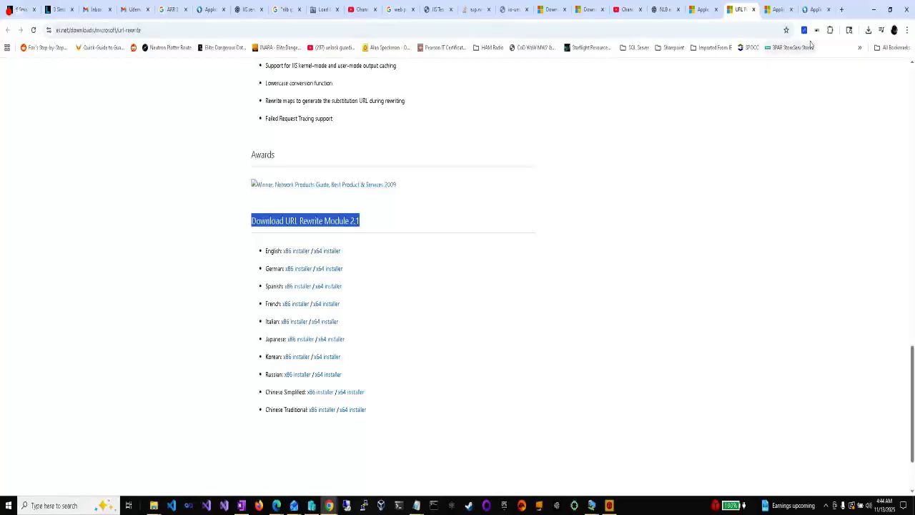
left_click(808, 15)
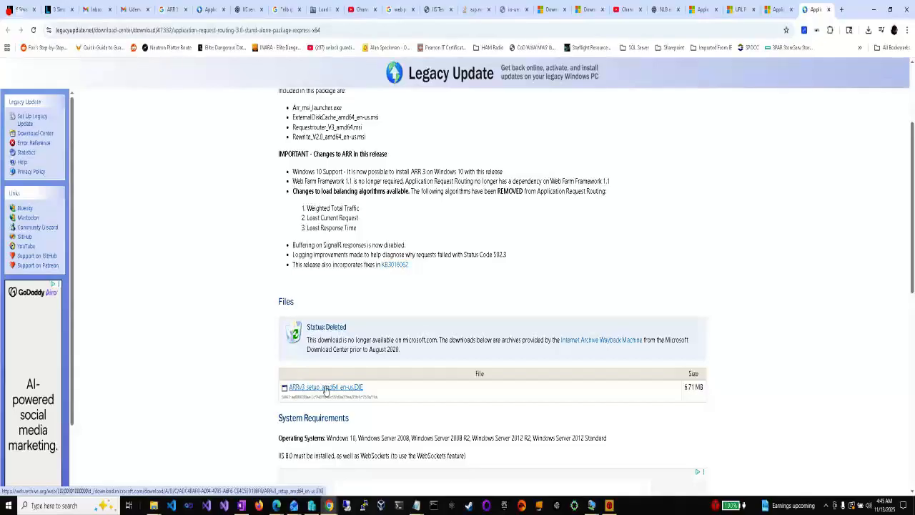
left_click(767, 14)
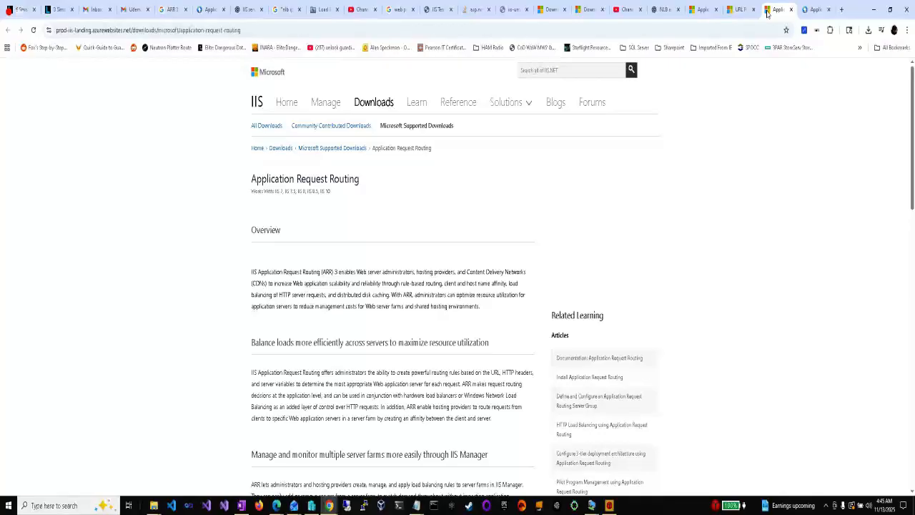
Return to the URL Rewrite page and open the site's list of Microsoft Supported Downloads for IIS
left_click(740, 10)
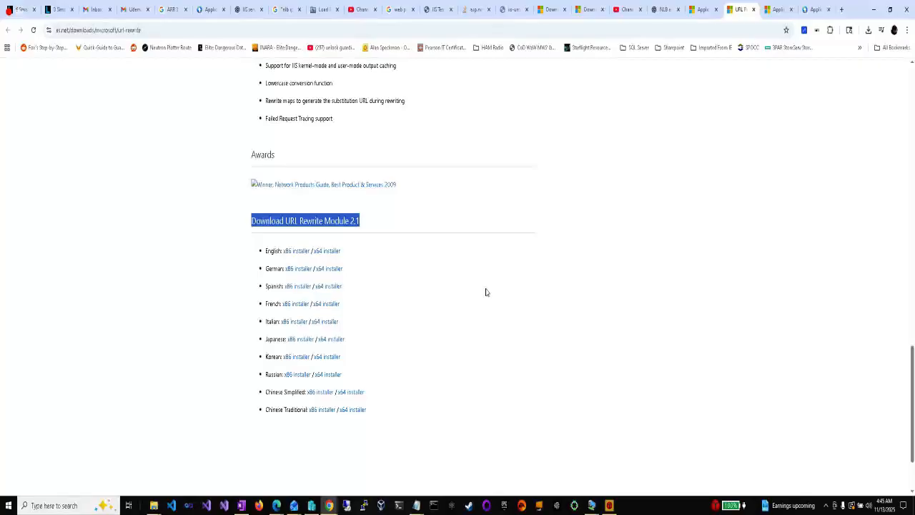
scroll(485, 292, "up", 15)
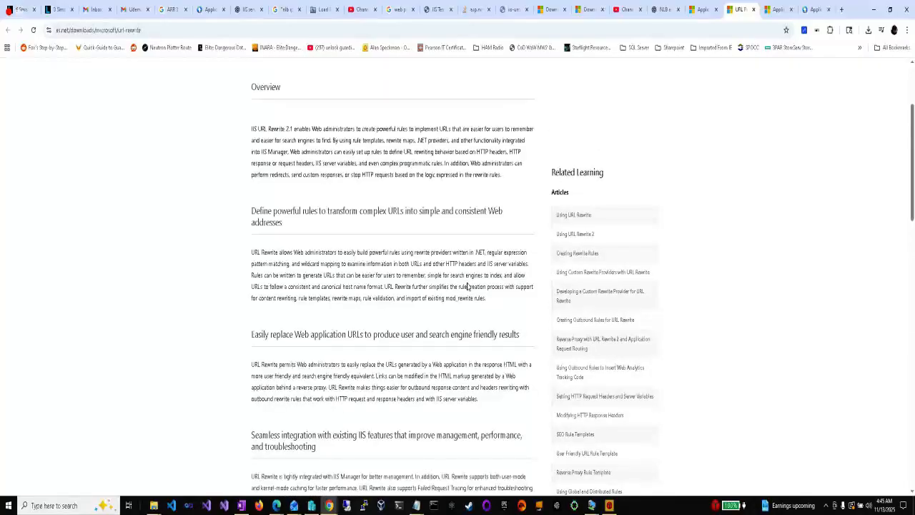
scroll(469, 286, "up", 2)
left_click(342, 100)
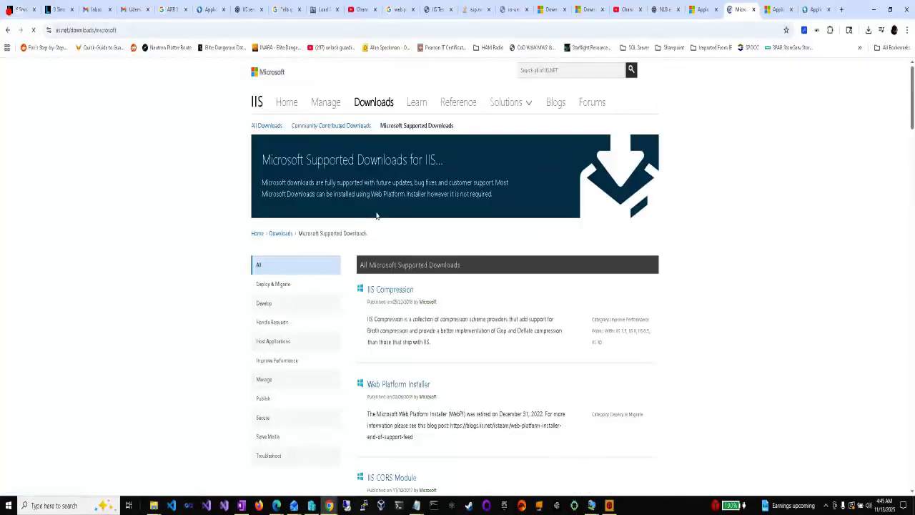
Browse the Microsoft Supported Downloads list and search the page for "rewr" to locate the URL Rewrite entry
scroll(653, 227, "down", 2)
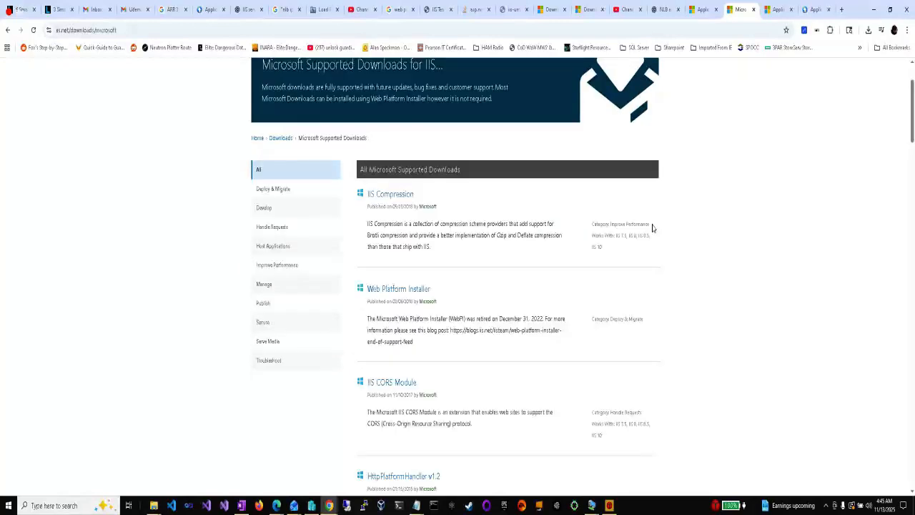
scroll(652, 227, "down", 2)
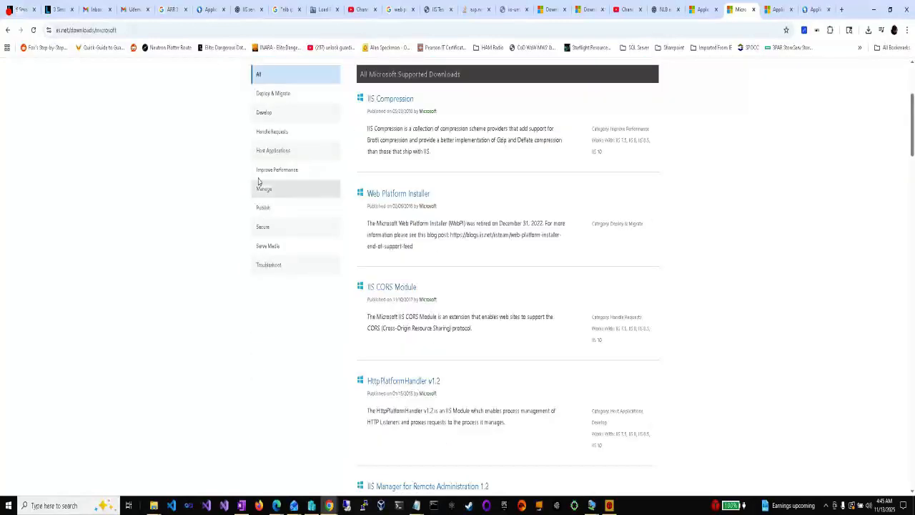
scroll(529, 227, "down", 19)
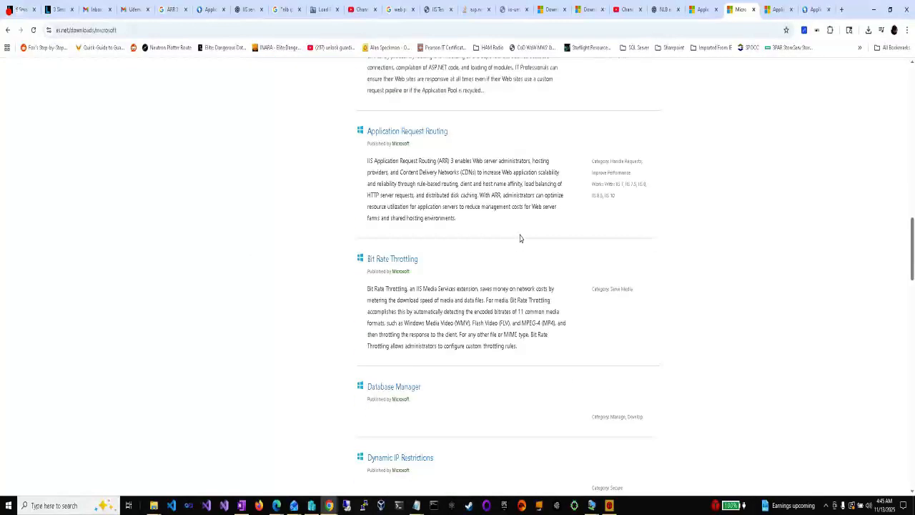
scroll(520, 238, "down", 6)
key("ctrl+f")
type("re")
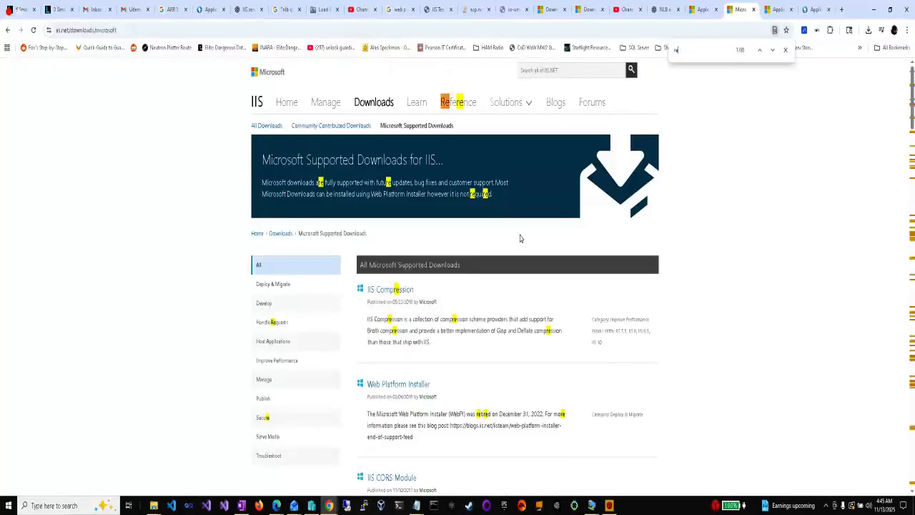
type("wr")
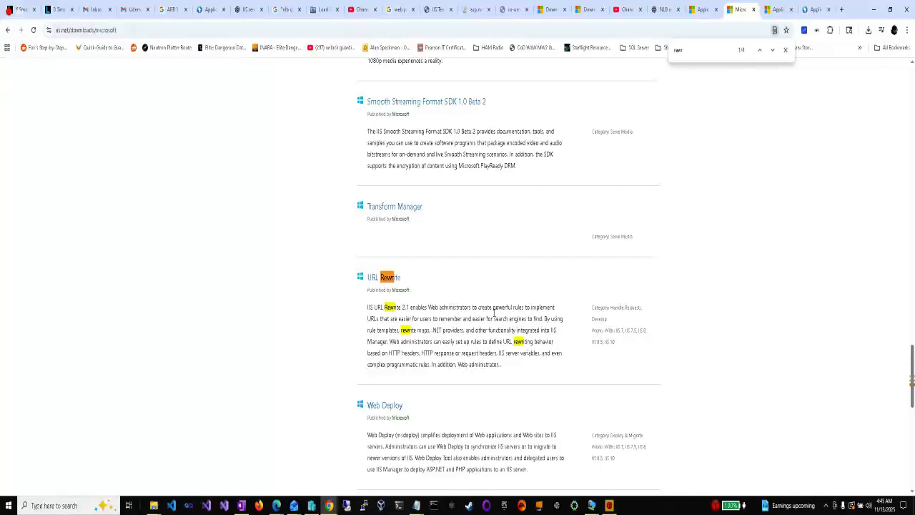
scroll(498, 377, "down", 3)
scroll(499, 378, "up", 2)
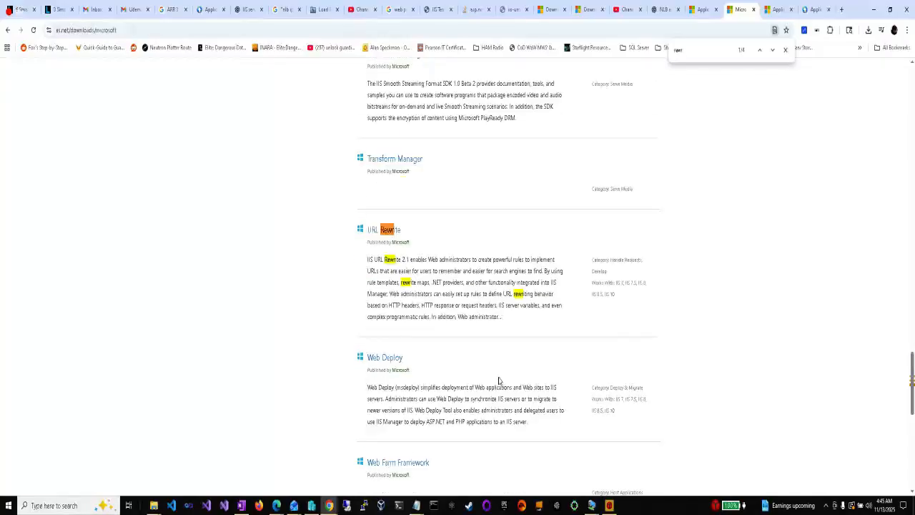
scroll(498, 381, "up", 5)
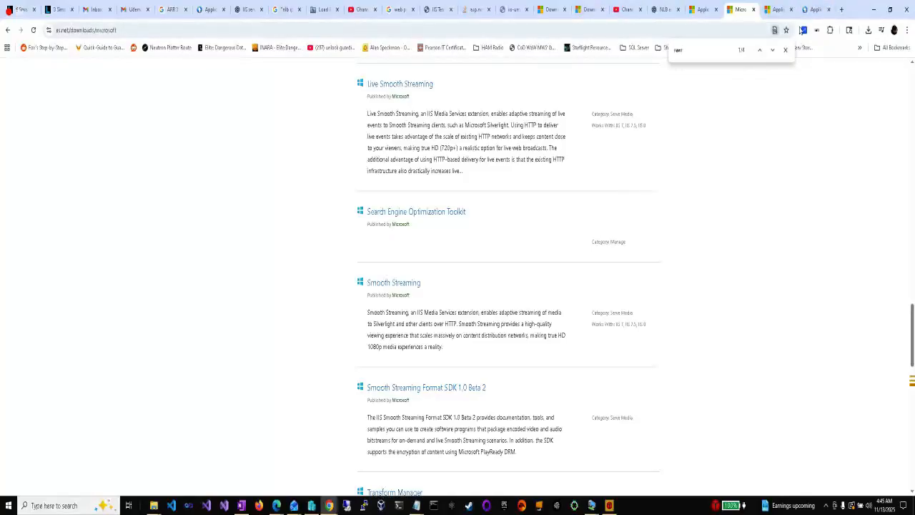
Revisit the Legacy Update ARR 3.0 download page, and switch to the AD virtual machine to review the cluster in Network Load Balancing Manager
left_click(808, 10)
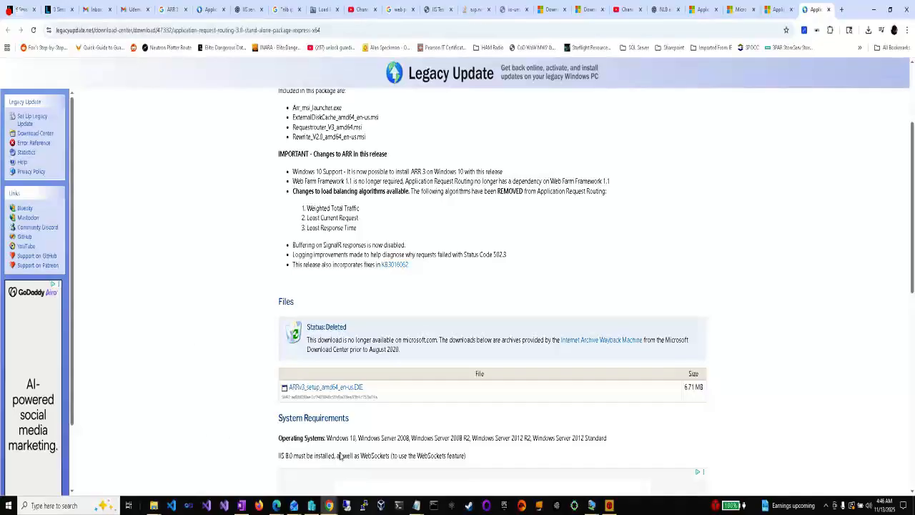
mouse_move(592, 506)
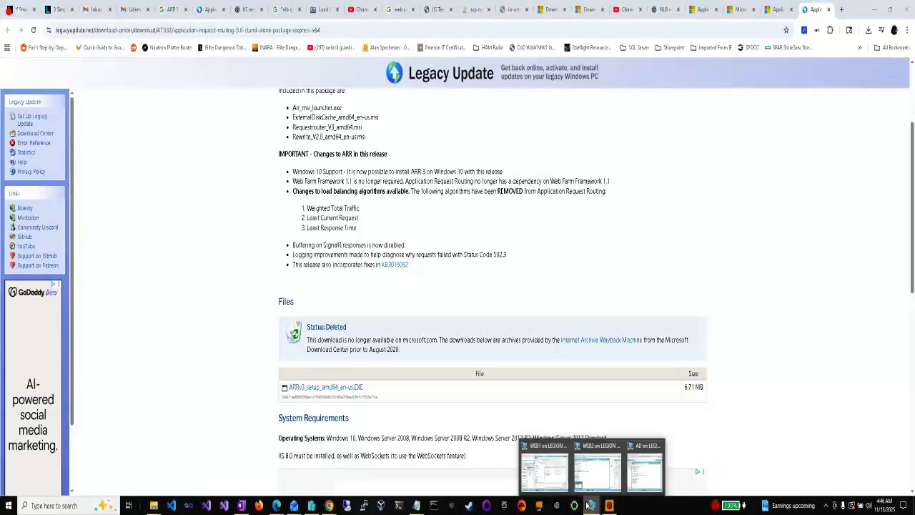
left_click(641, 461)
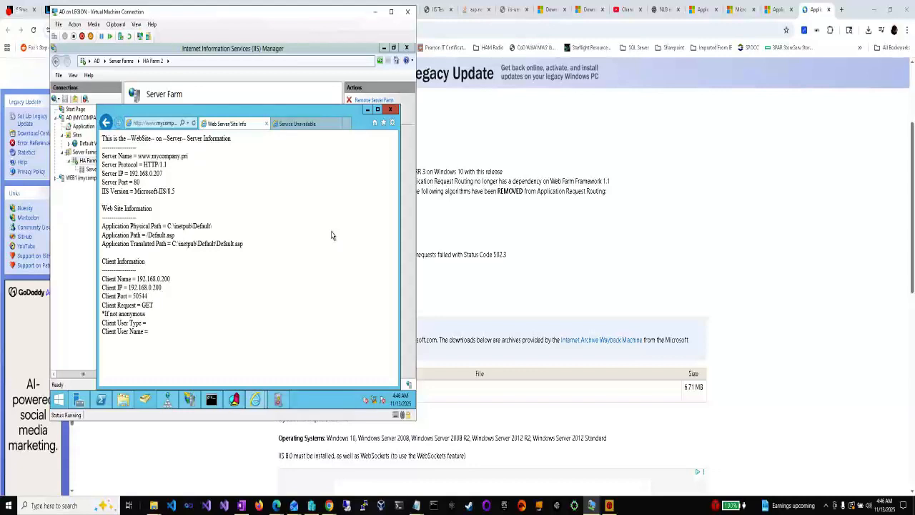
left_click(236, 400)
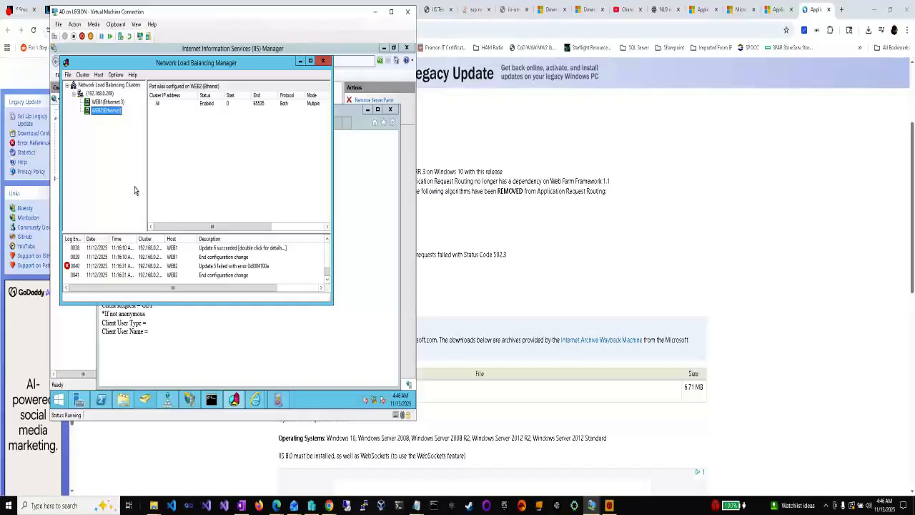
left_click(657, 509)
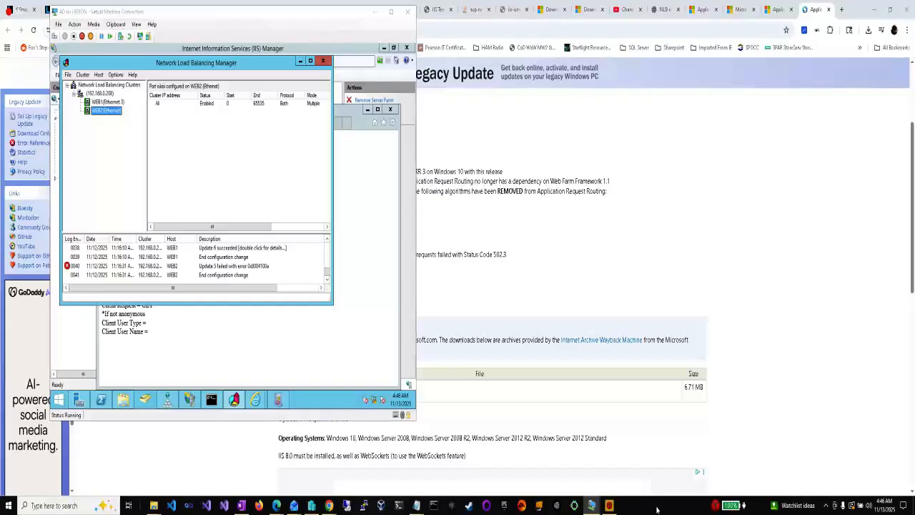